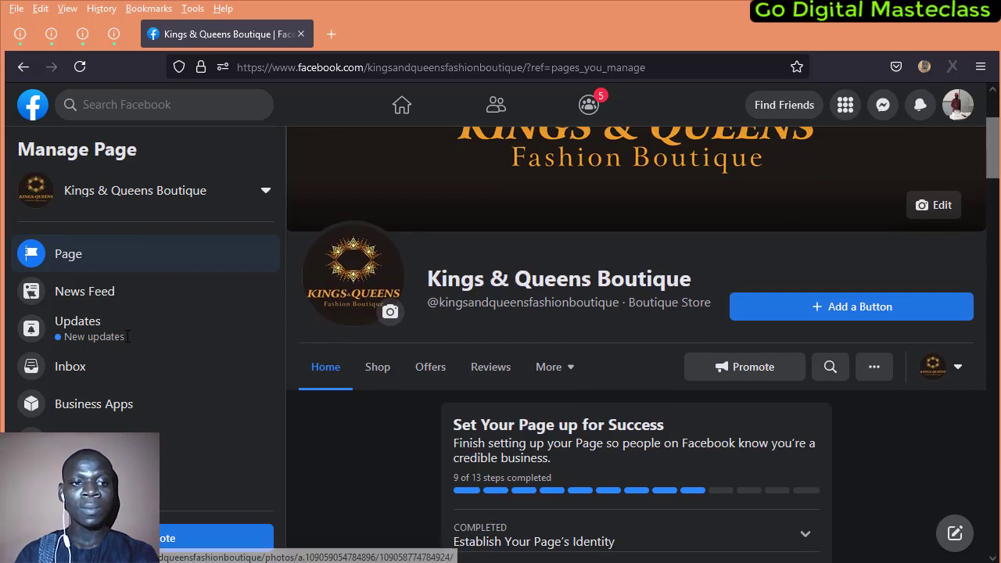
# Open the Kings & Queens Boutique page's Shop section and agree to the Merchant Terms and Policies.
pyautogui.scroll(-2, 477, 358)
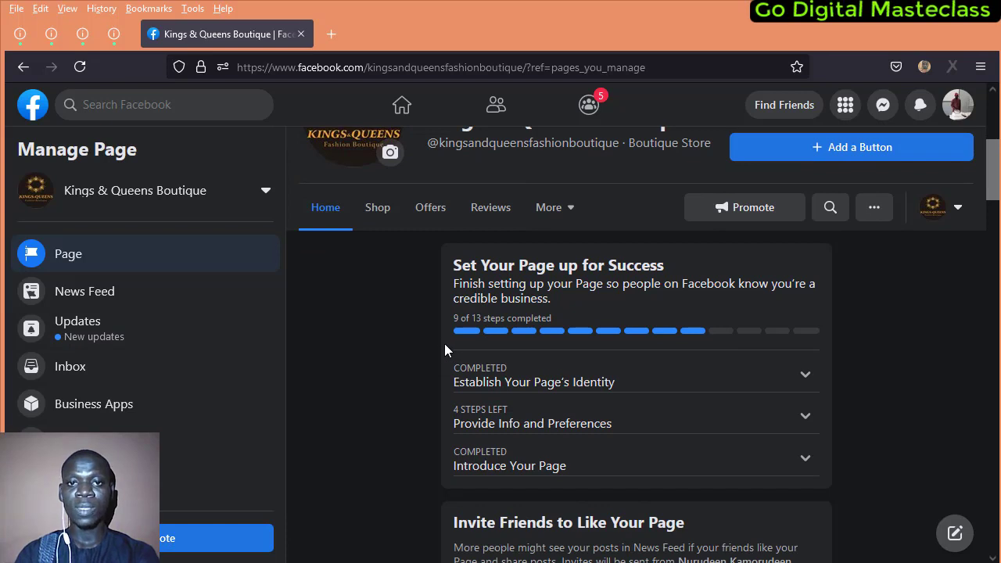
pyautogui.scroll(2, 445, 349)
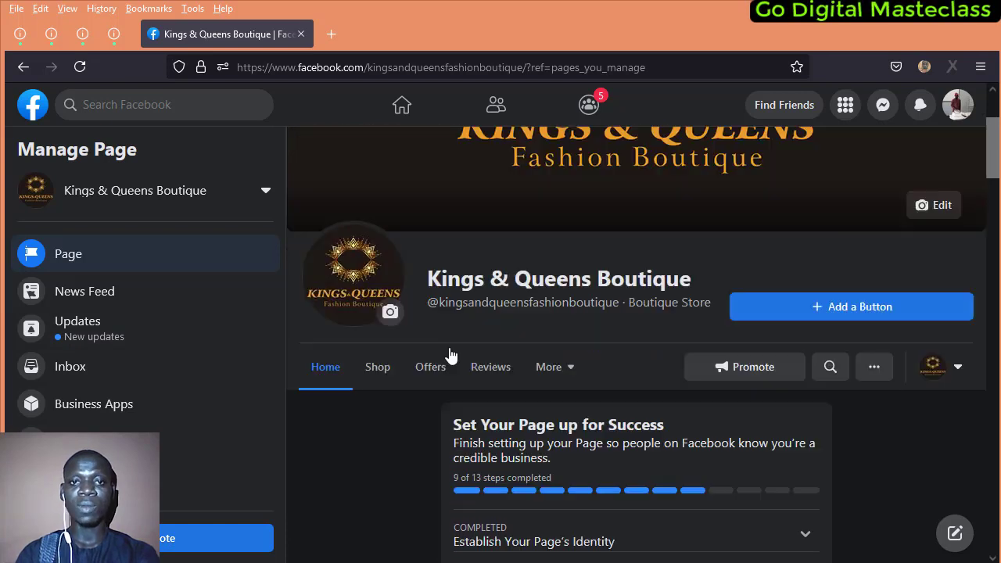
pyautogui.click(372, 377)
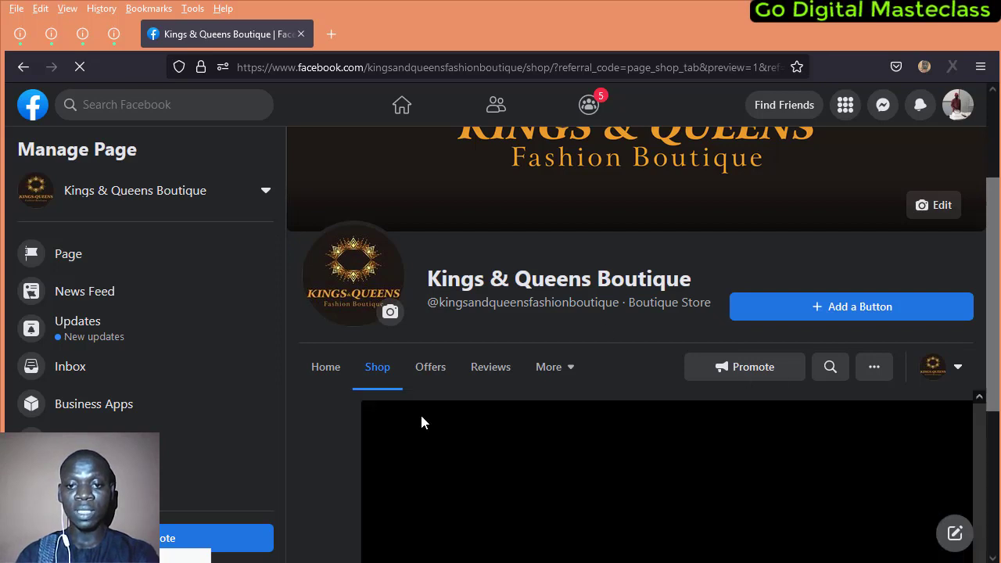
pyautogui.scroll(-4, 579, 430)
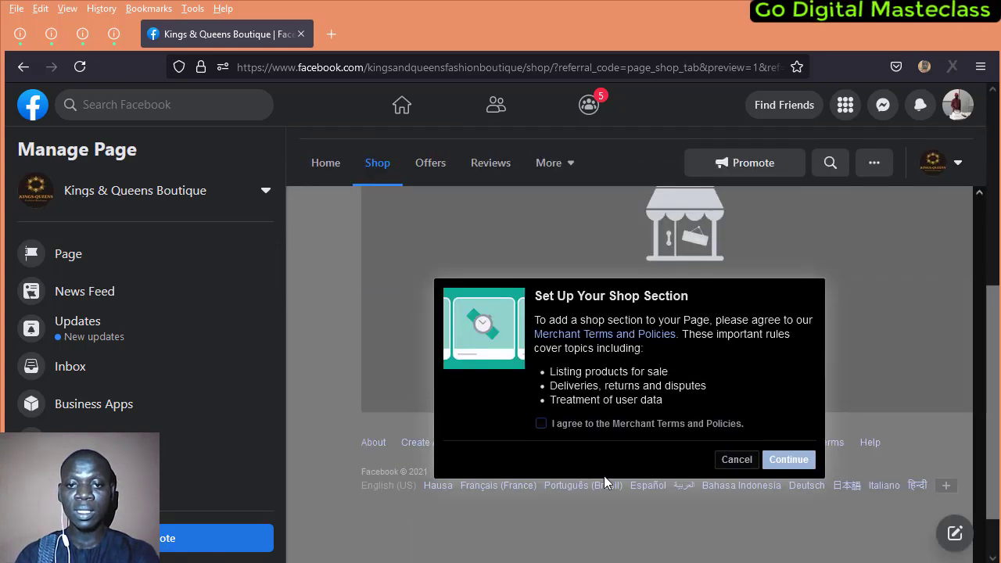
pyautogui.scroll(-2, 604, 476)
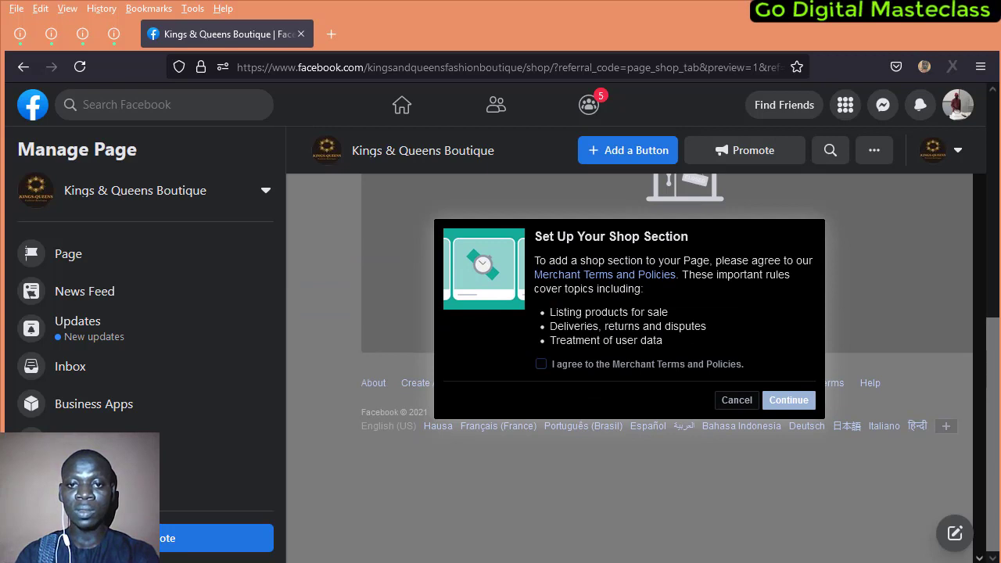
pyautogui.click(542, 364)
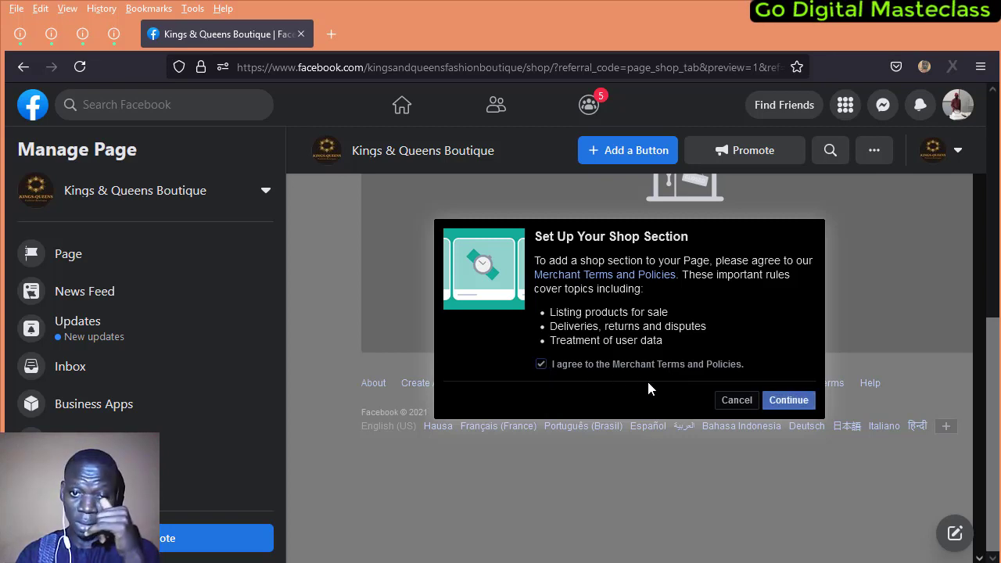
pyautogui.click(790, 401)
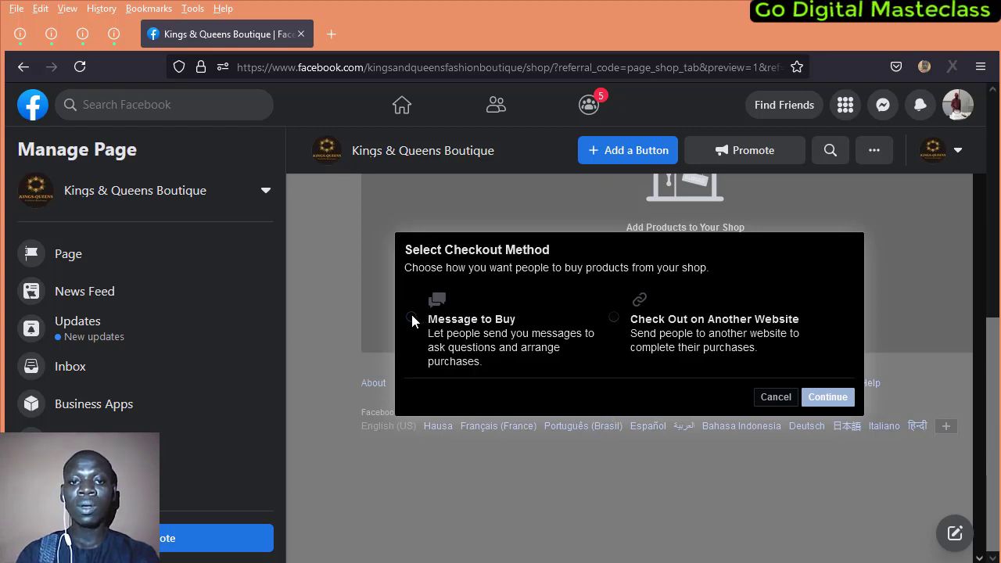
# Choose Check Out on Another Website as the checkout method and save Nigerian Naira as the shop's currency.
pyautogui.click(614, 317)
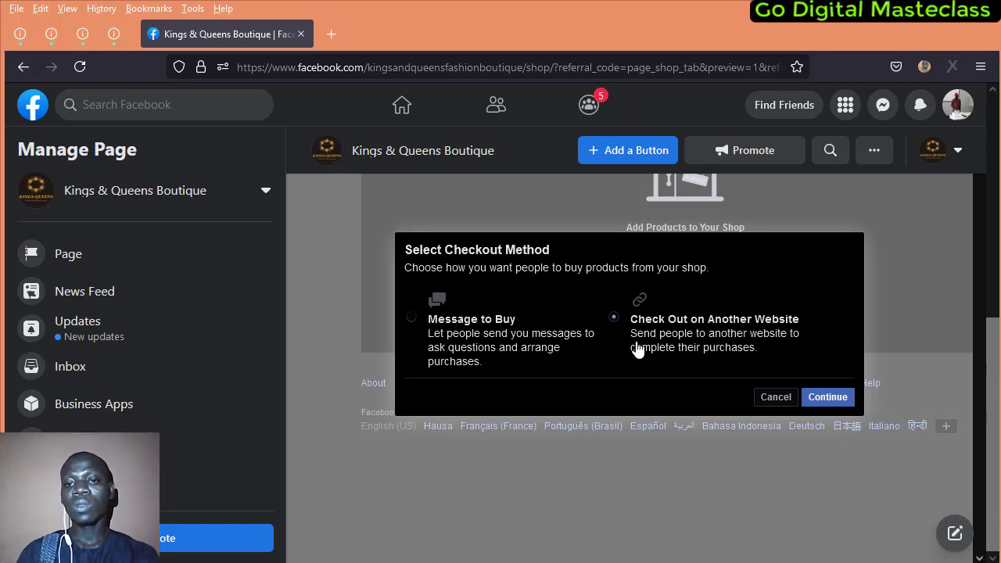
pyautogui.click(823, 399)
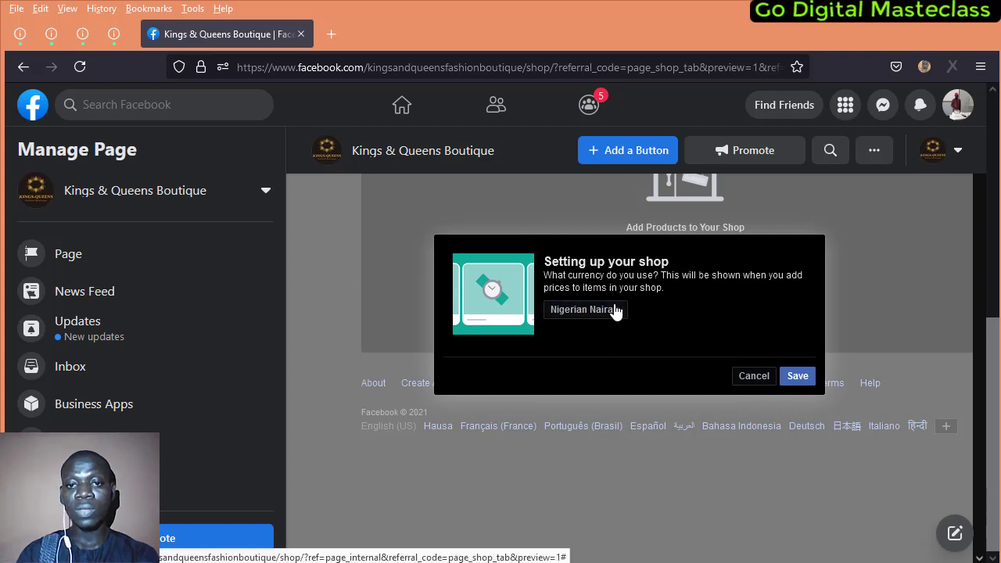
pyautogui.click(586, 310)
pyautogui.scroll(-2, 618, 348)
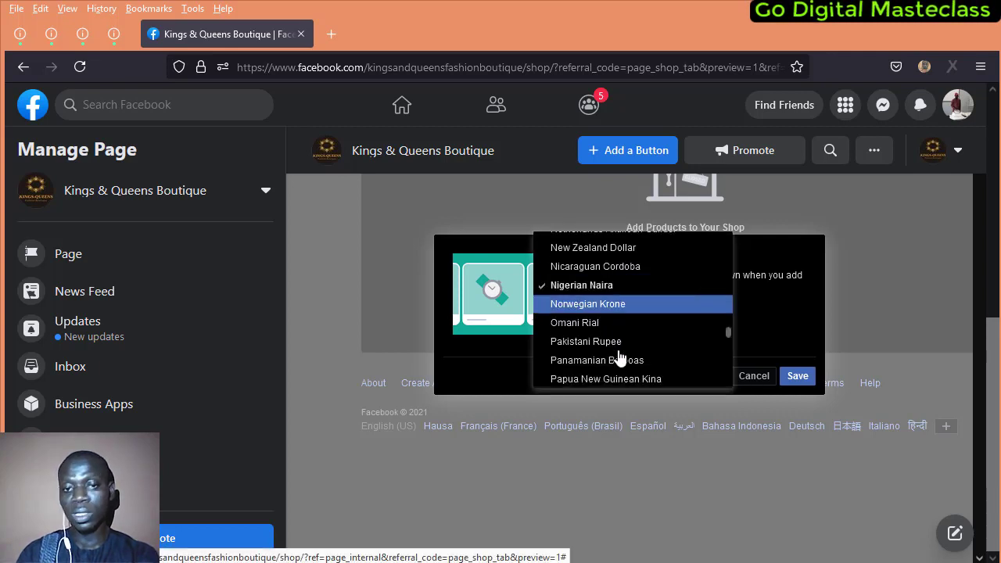
pyautogui.scroll(-9, 628, 361)
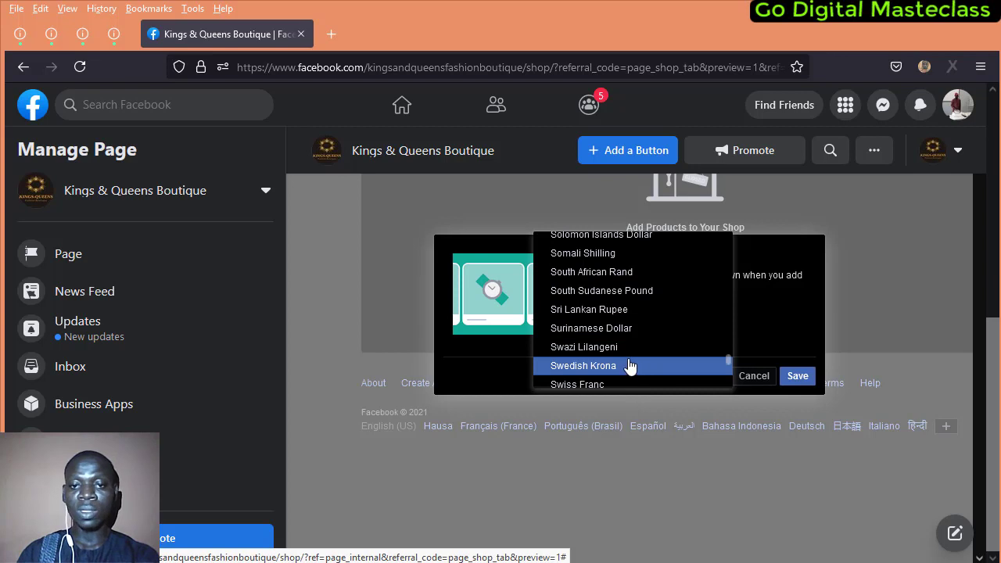
pyautogui.scroll(-5, 501, 360)
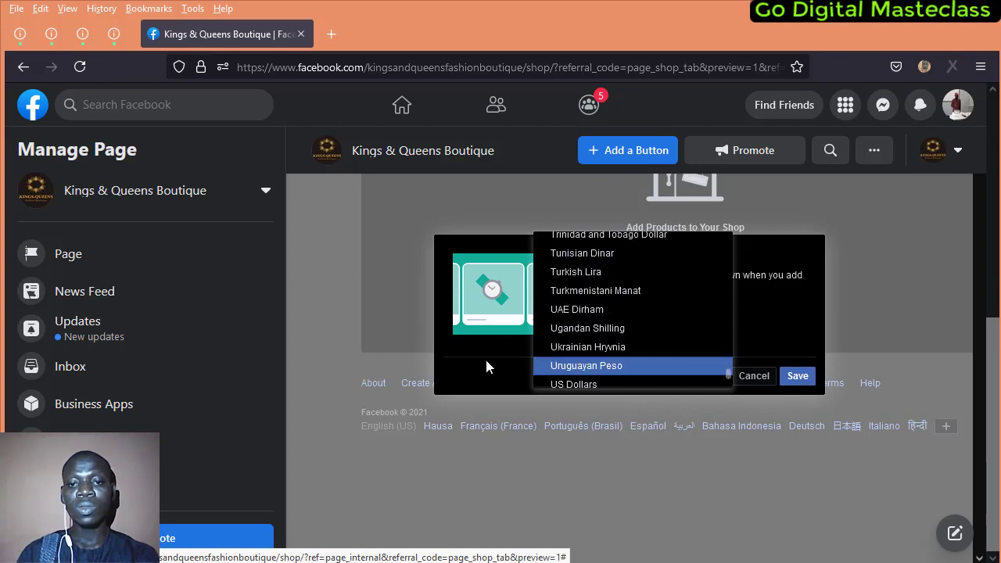
pyautogui.click(485, 364)
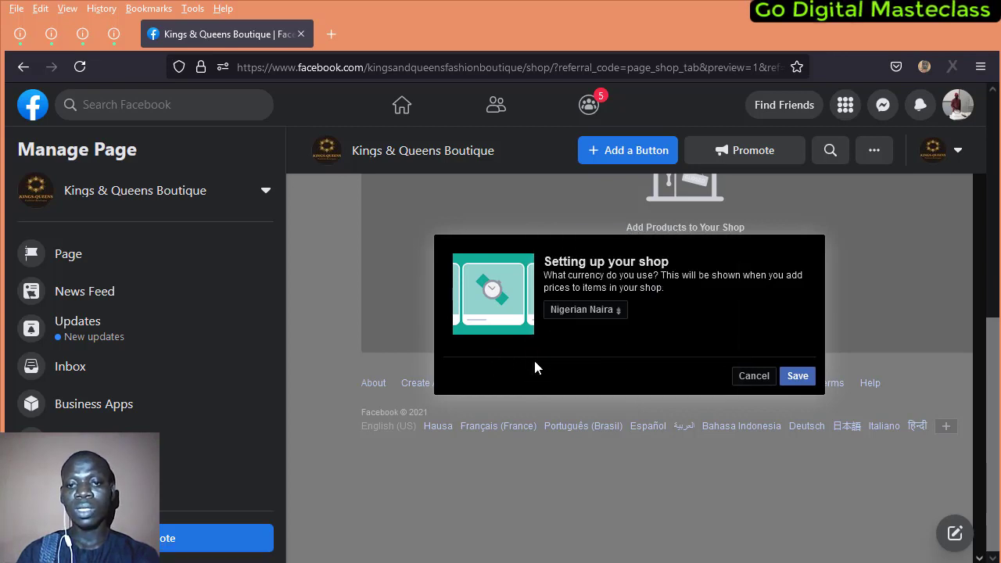
pyautogui.click(797, 376)
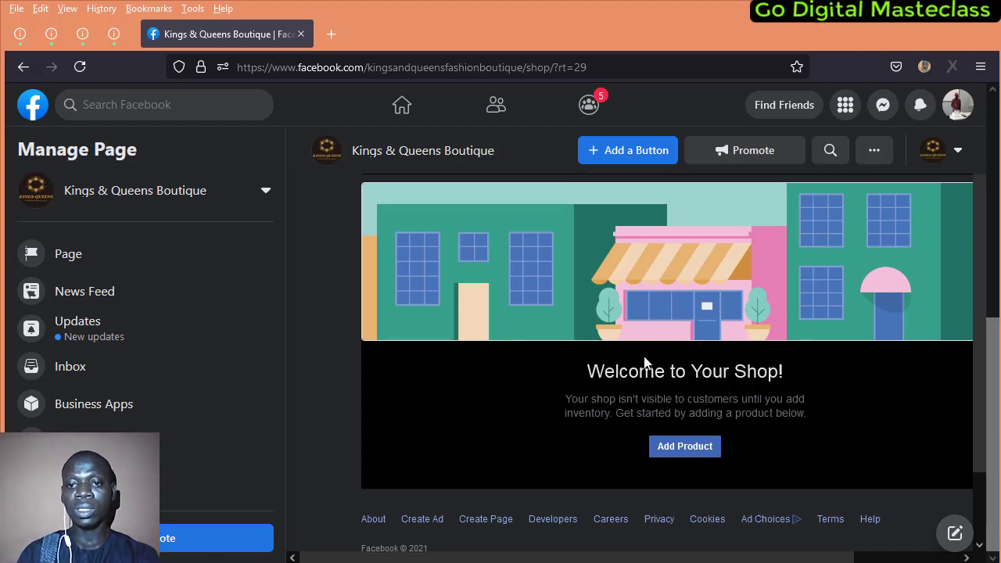
# Start adding a product to the shop and look through the fields of its form.
pyautogui.click(688, 445)
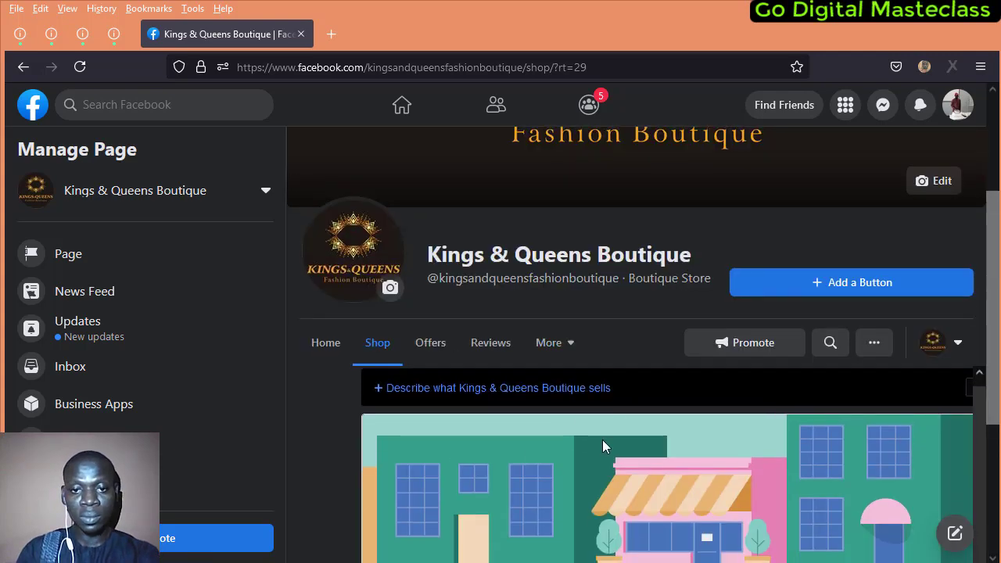
pyautogui.scroll(-2, 614, 434)
pyautogui.scroll(-2, 613, 438)
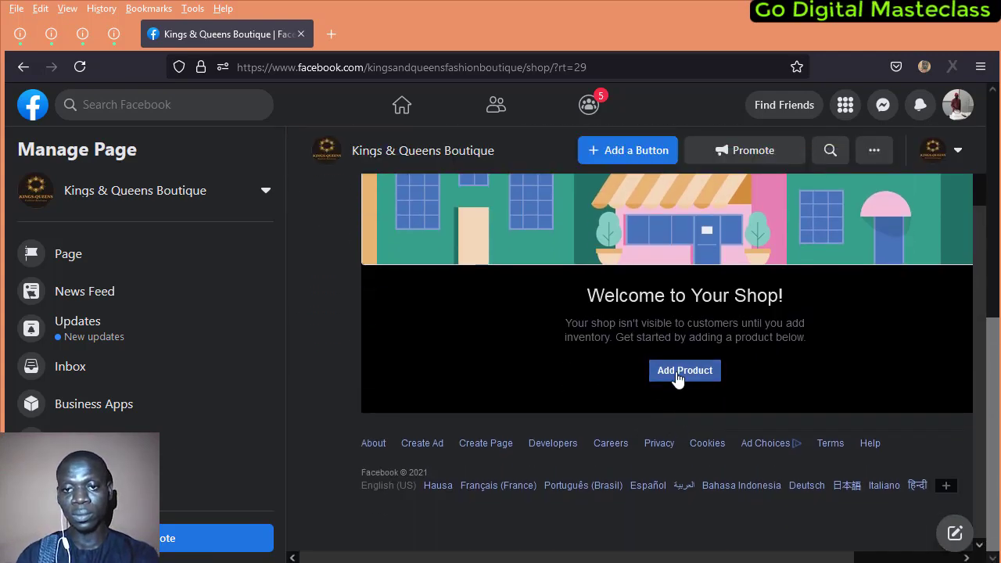
pyautogui.click(684, 370)
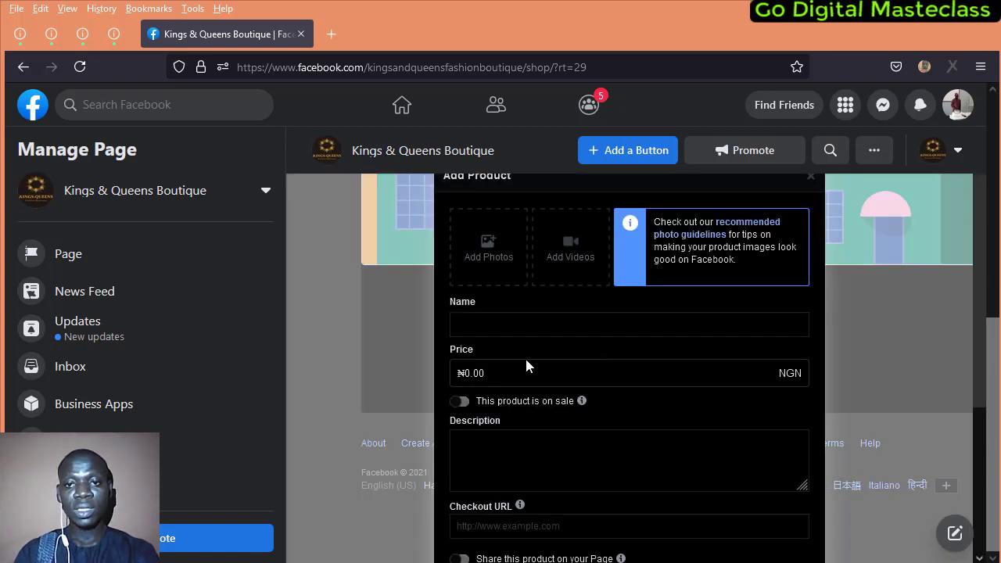
pyautogui.scroll(-1, 543, 316)
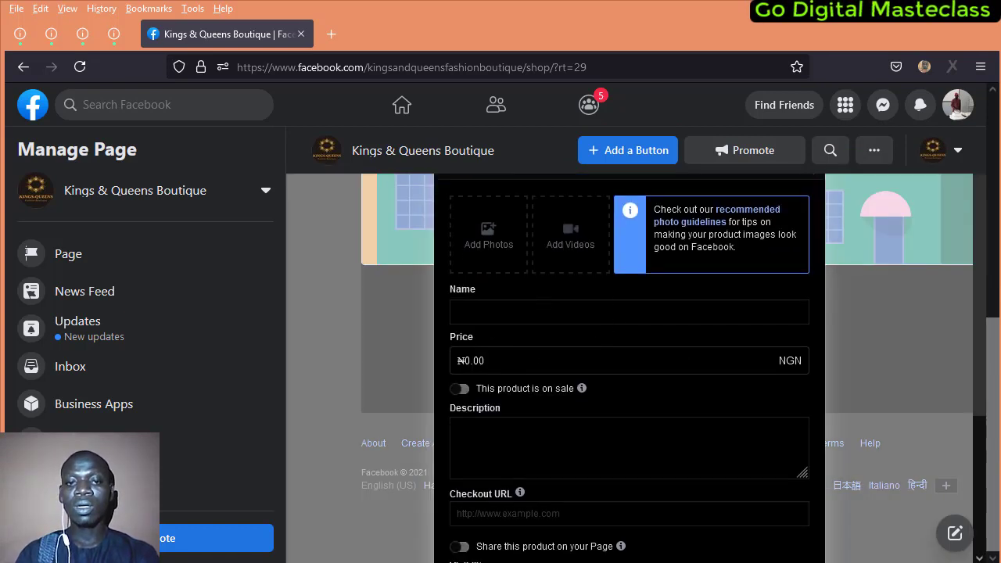
pyautogui.scroll(-3, 708, 408)
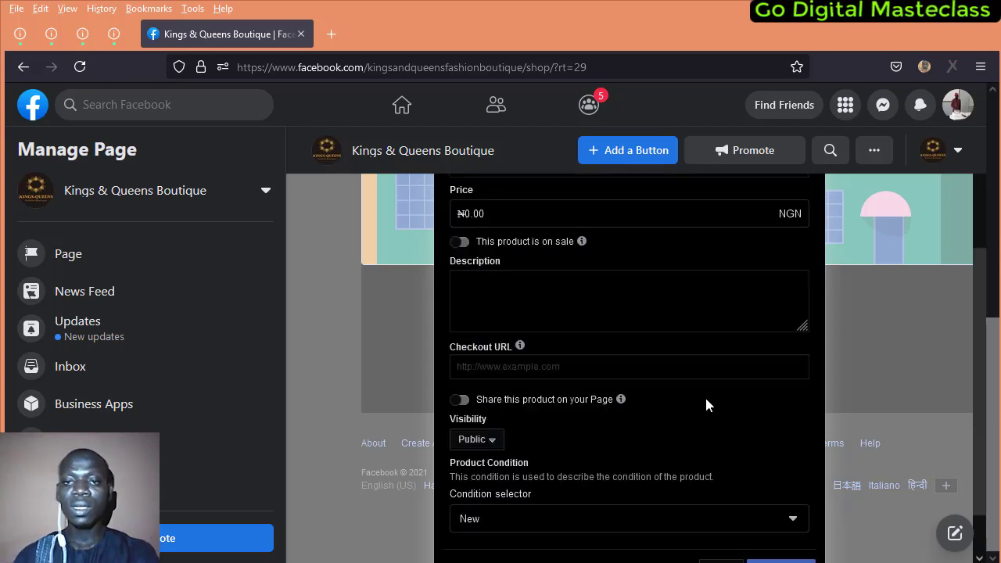
pyautogui.scroll(4, 700, 401)
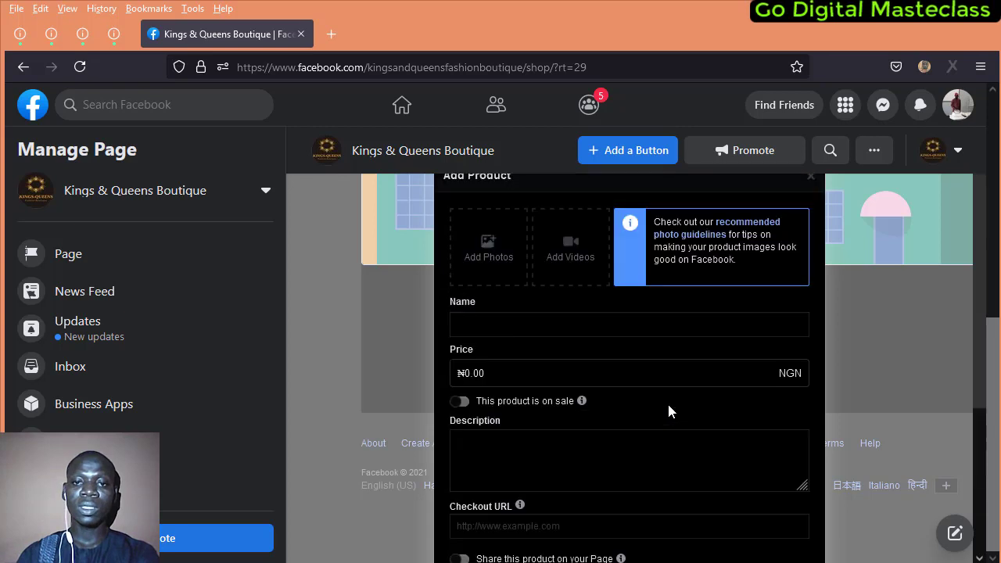
pyautogui.scroll(2, 669, 411)
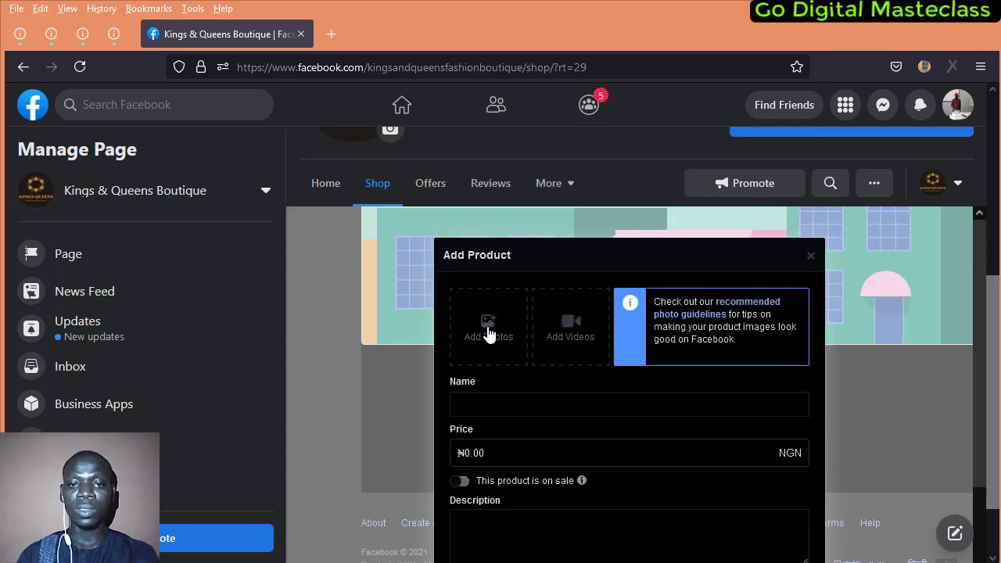
# Upload the four men's slip-on shoe images from Downloads: WhatsApp Image 2021-07-09 at 11.54.48 AM, 11.55.03 AM, 11.55.04 AM and 11.55.04 AM (1).
pyautogui.scroll(-2, 533, 340)
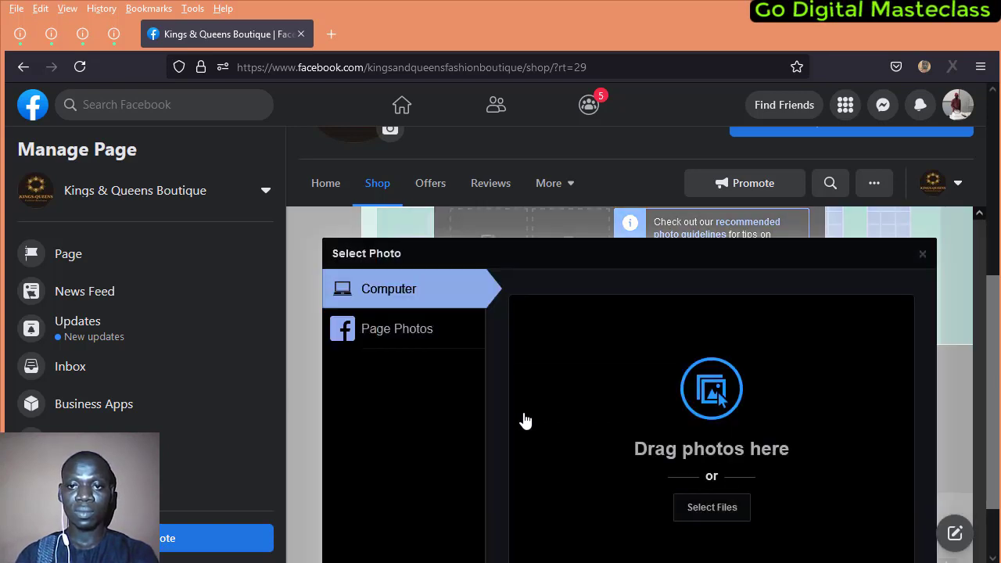
pyautogui.scroll(-4, 602, 387)
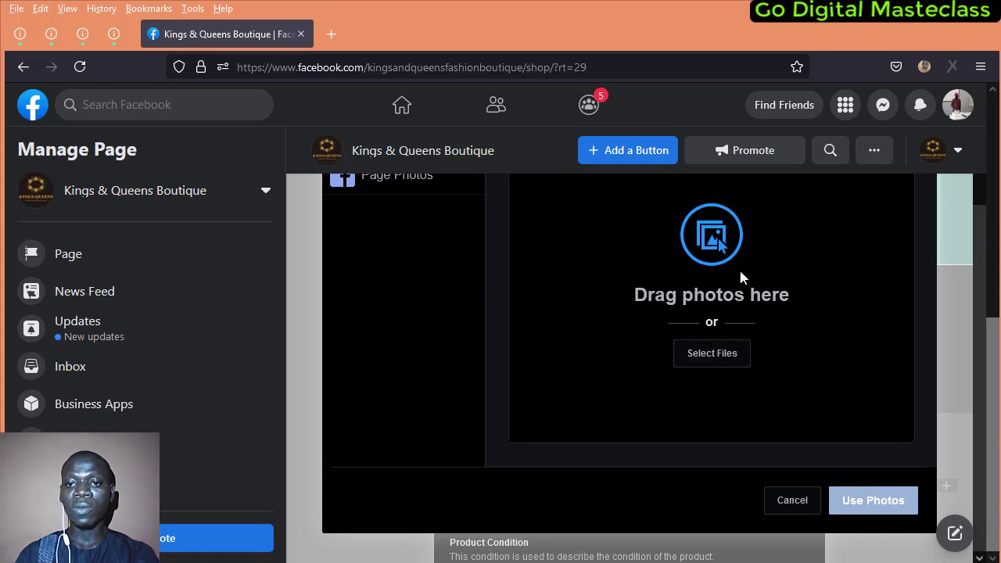
pyautogui.click(710, 357)
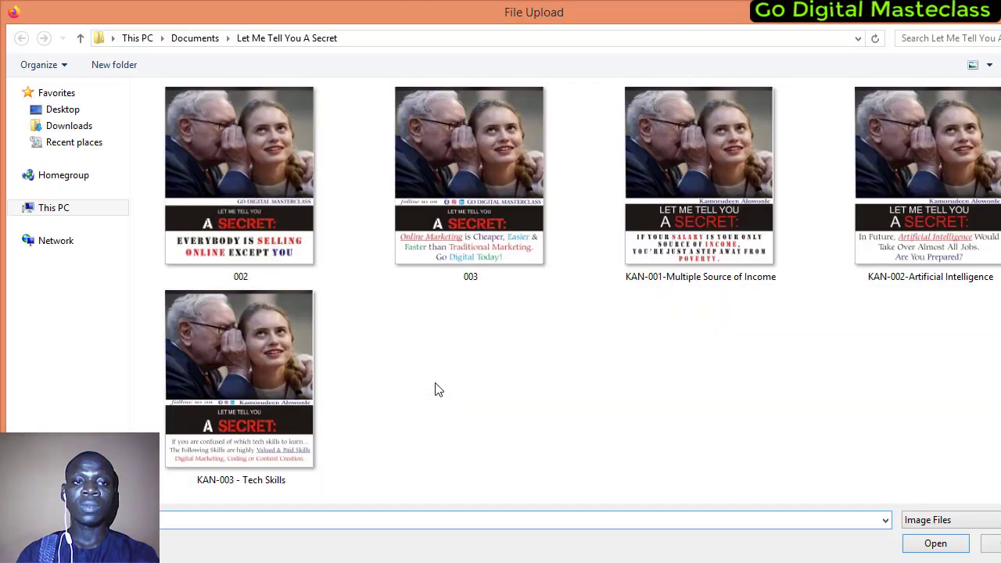
pyautogui.click(67, 128)
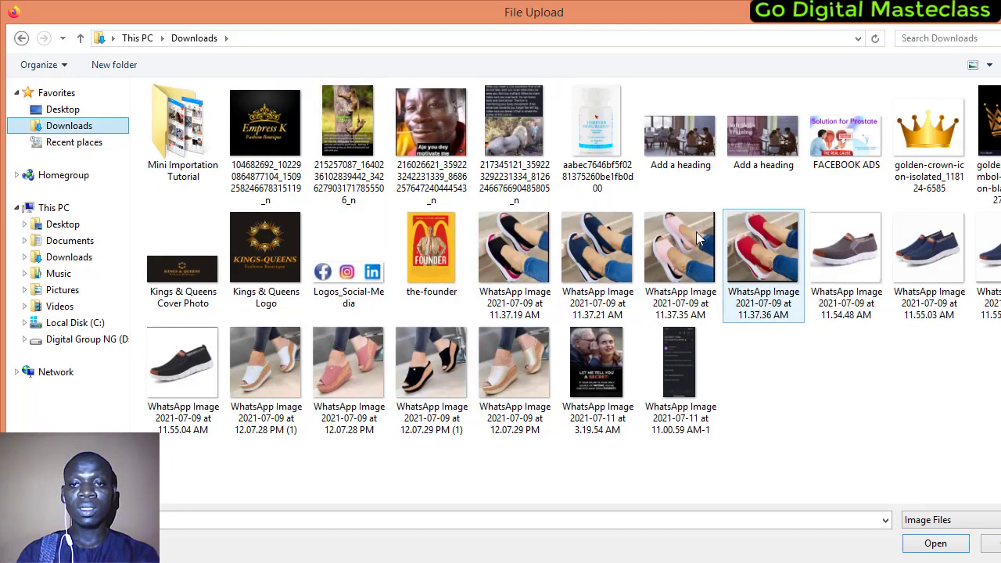
pyautogui.click(987, 266)
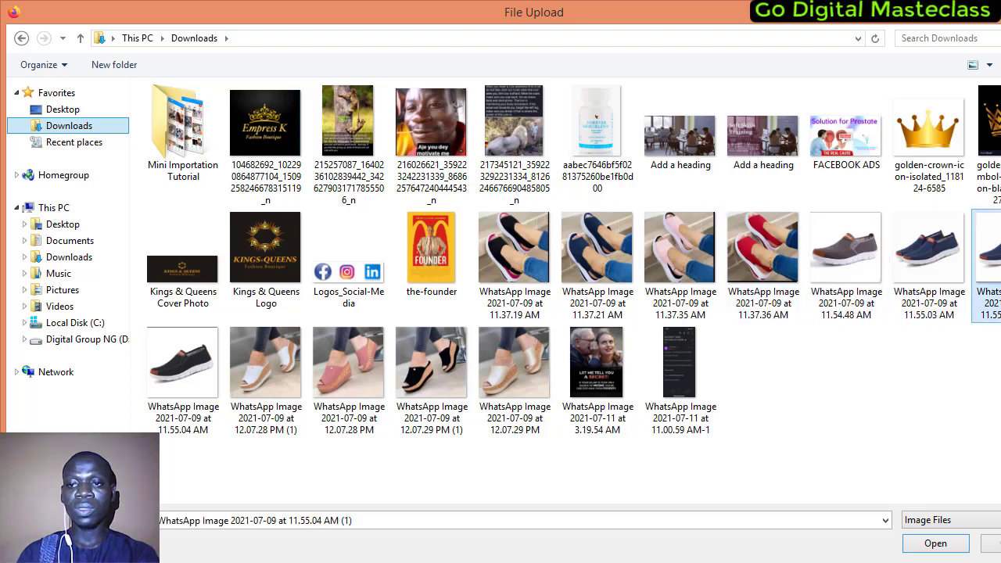
pyautogui.keyDown('ctrl'); pyautogui.click(864, 275); pyautogui.keyUp('ctrl')
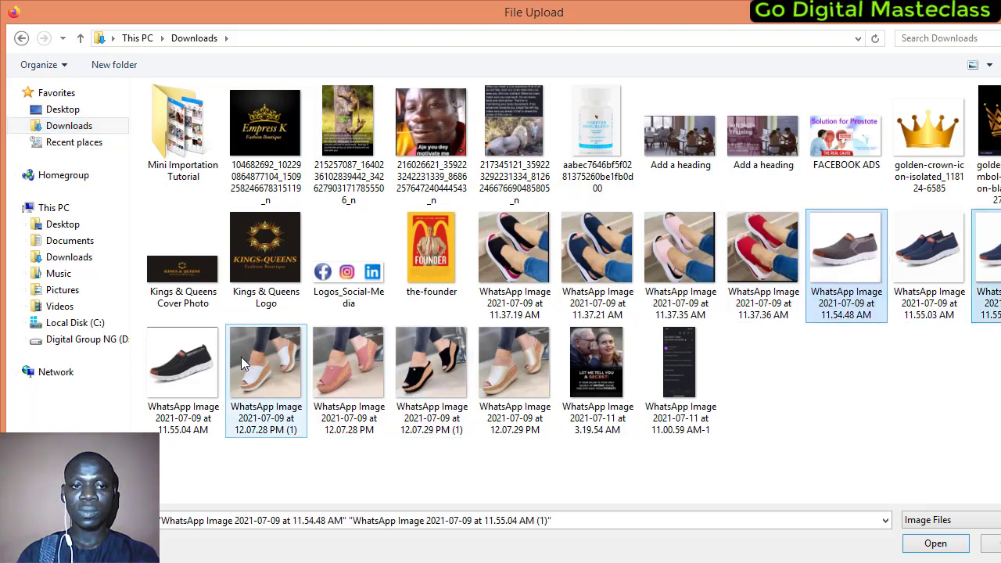
pyautogui.keyDown('ctrl'); pyautogui.click(205, 356); pyautogui.keyUp('ctrl')
pyautogui.keyDown('ctrl'); pyautogui.click(943, 279); pyautogui.keyUp('ctrl')
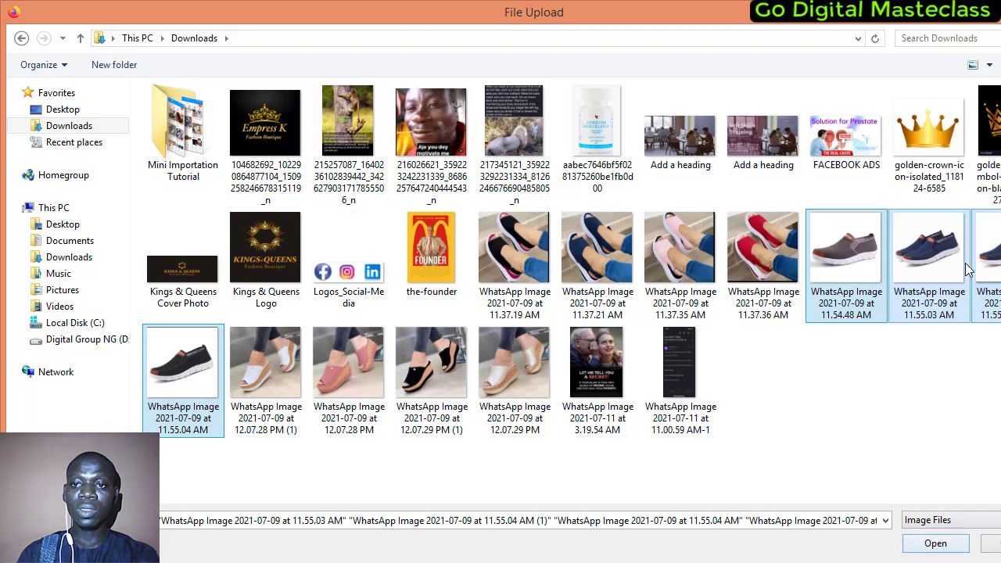
pyautogui.click(933, 543)
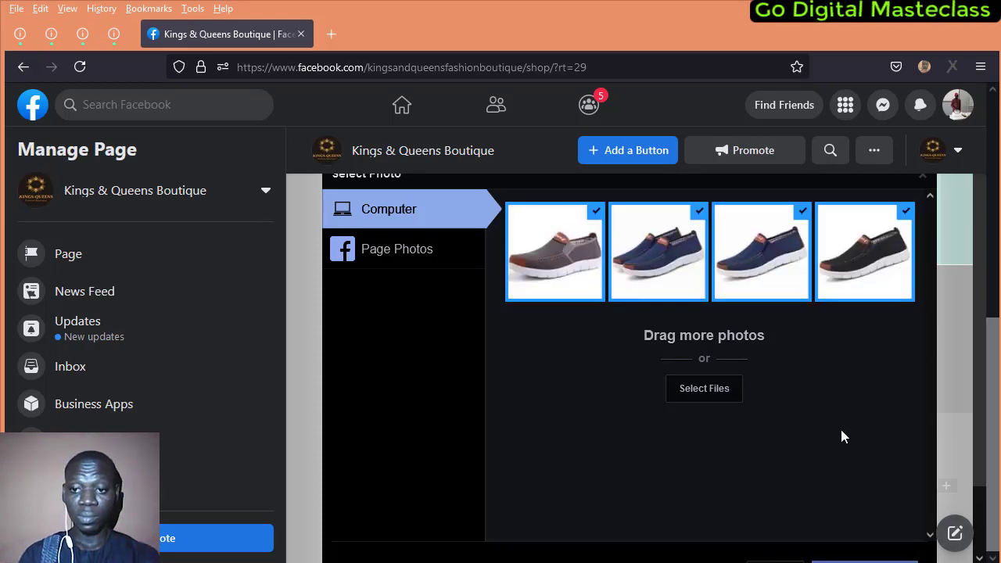
# Reduce the browser zoom to 80% and use the four uploaded shoe photos for the product.
pyautogui.click(980, 67)
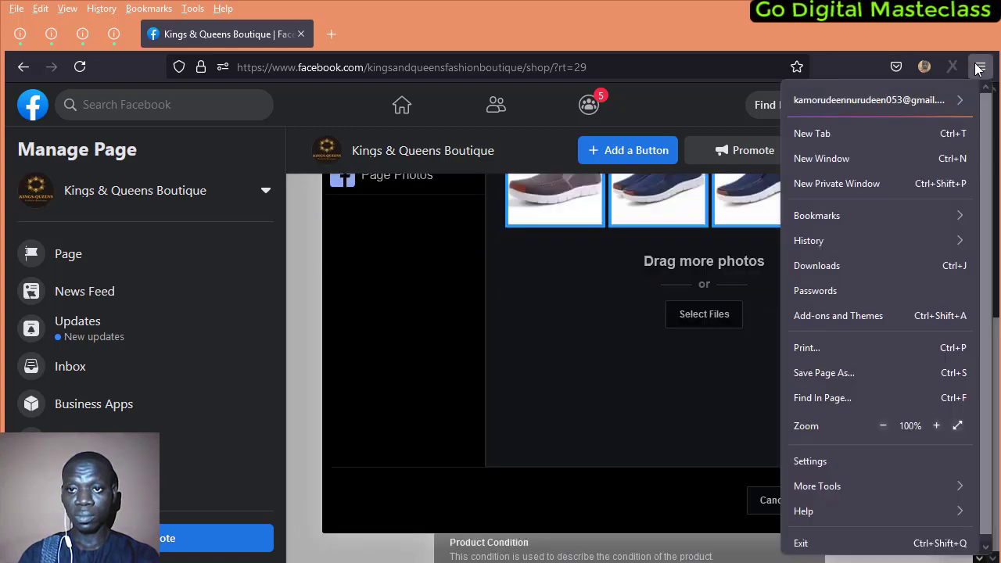
pyautogui.click(885, 422)
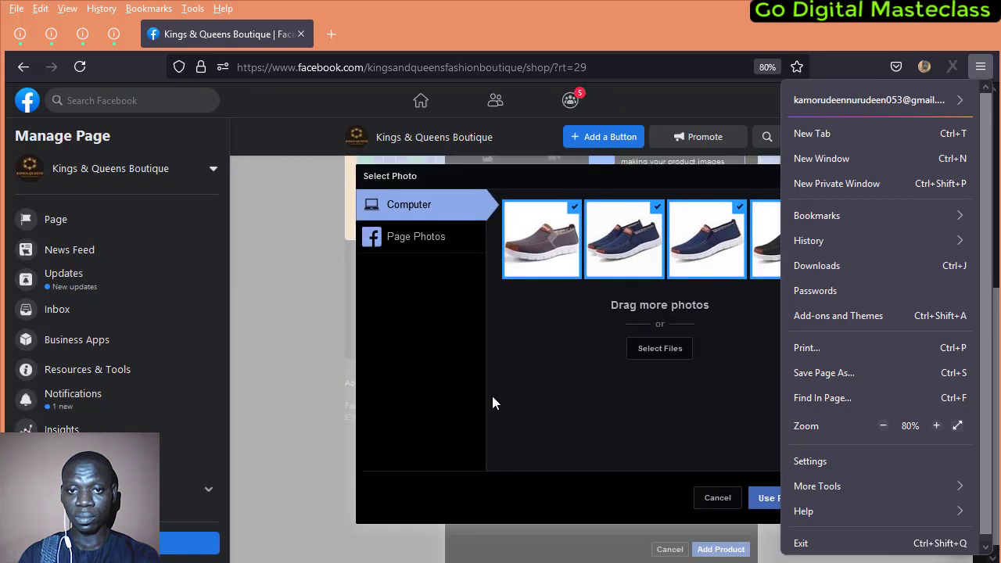
pyautogui.click(462, 411)
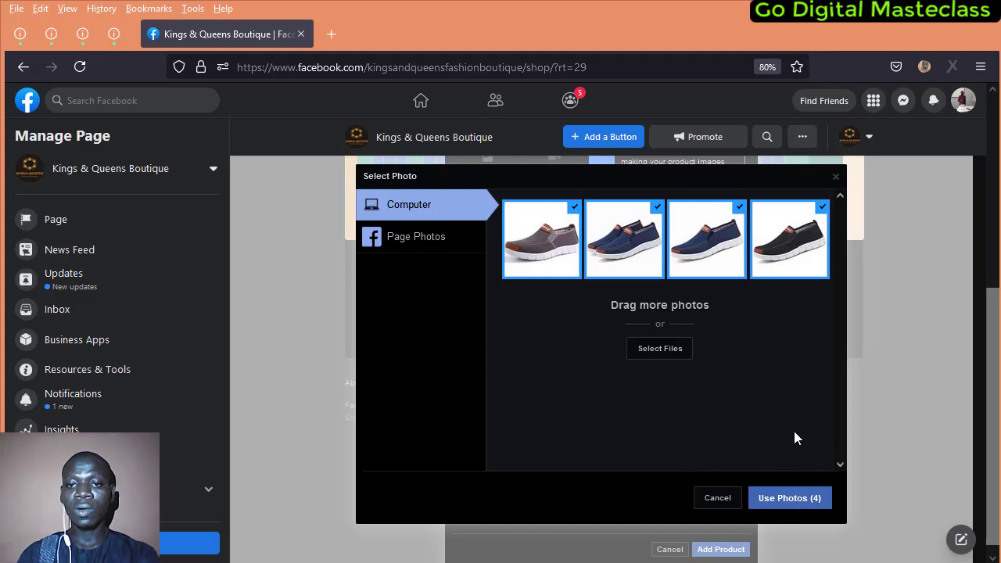
pyautogui.click(791, 502)
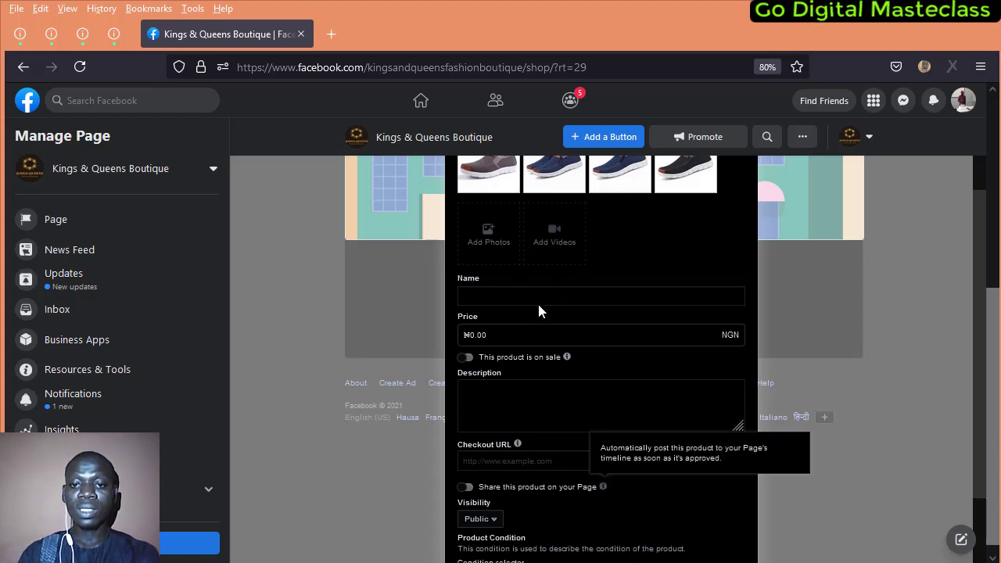
# Name the product Classic Elastic Canvas and remove the second shoe photo, the one showing a pair of blue shoes.
pyautogui.scroll(2, 570, 250)
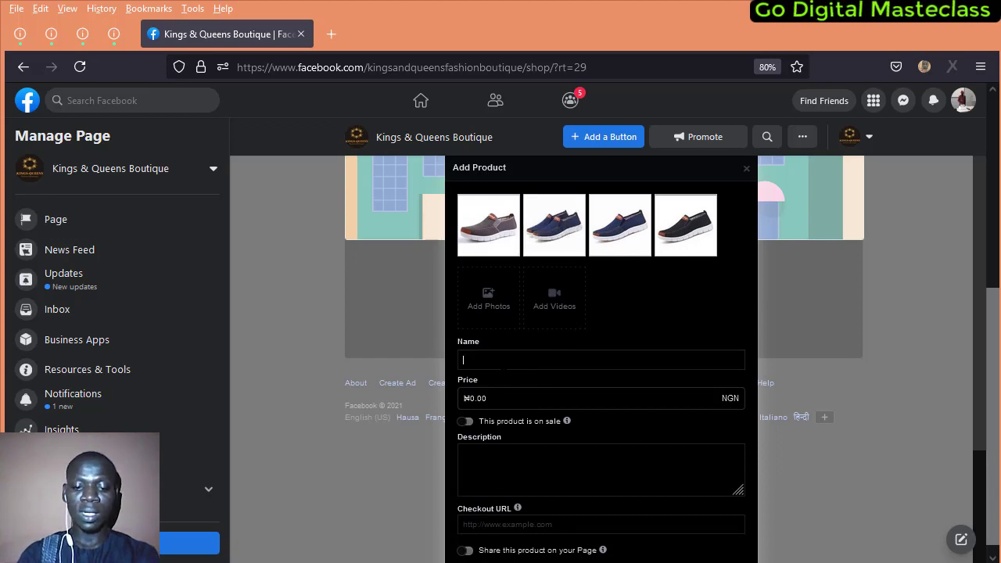
pyautogui.write('Classi')
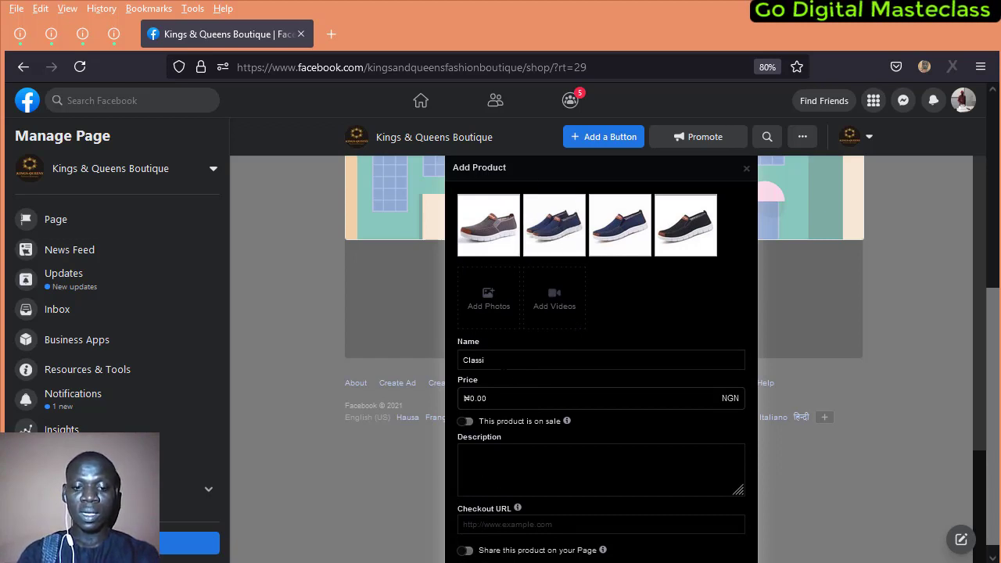
pyautogui.write('c E')
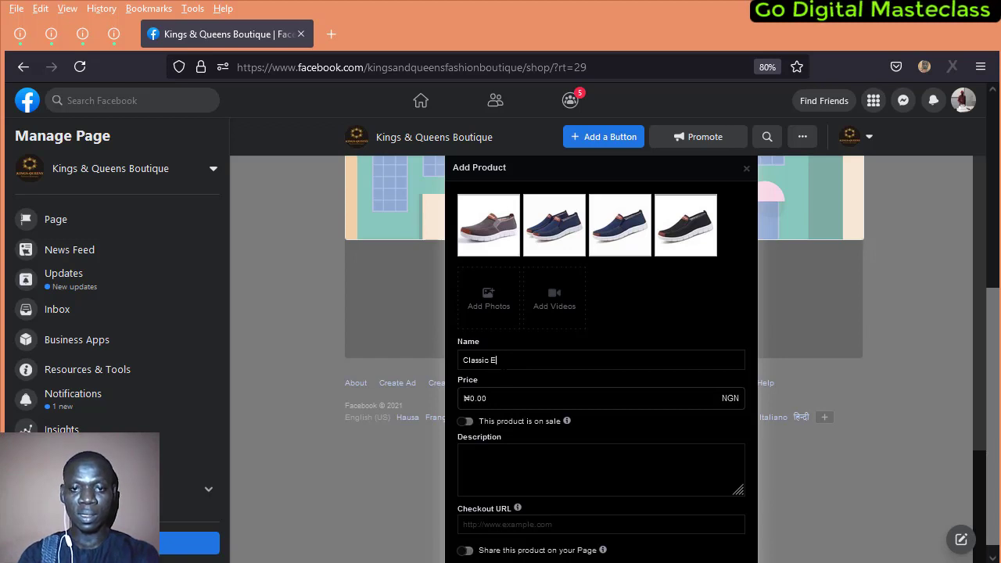
pyautogui.write('las')
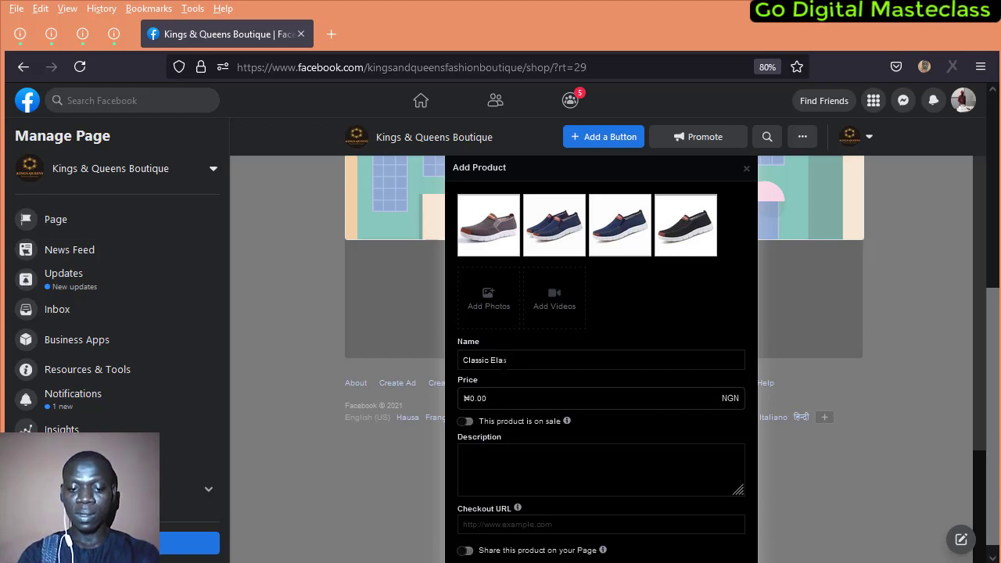
pyautogui.write('tic')
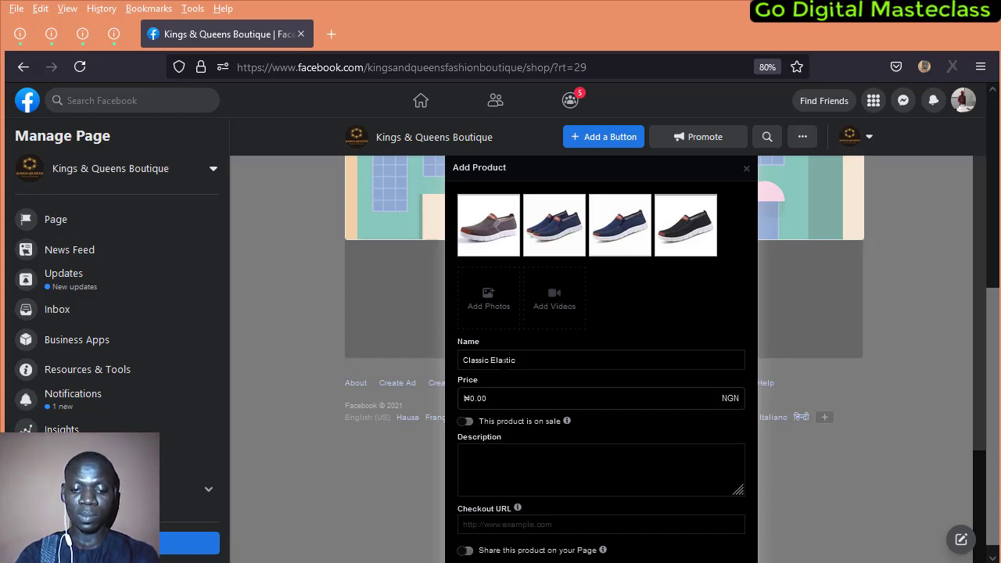
pyautogui.write(' Canvas')
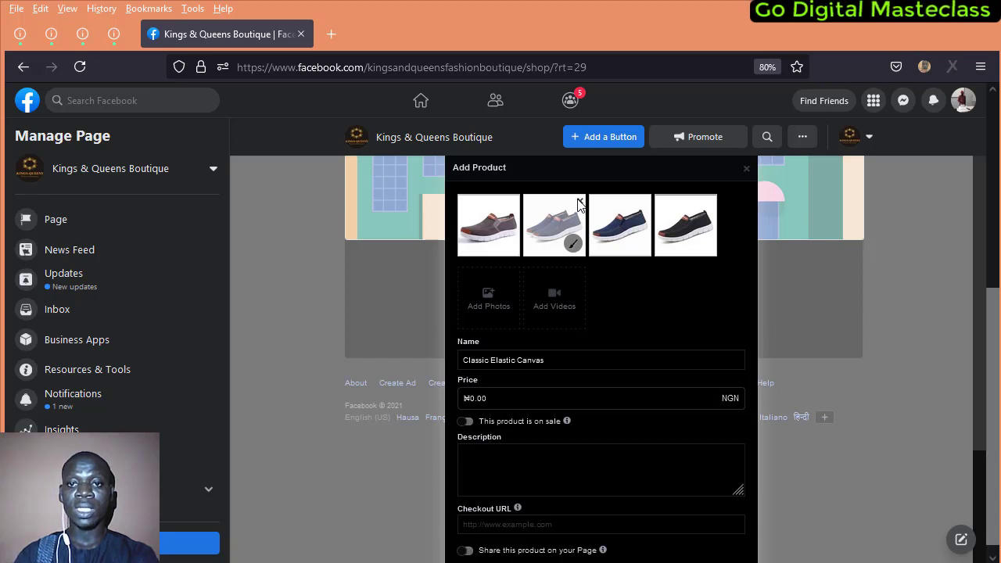
pyautogui.click(579, 202)
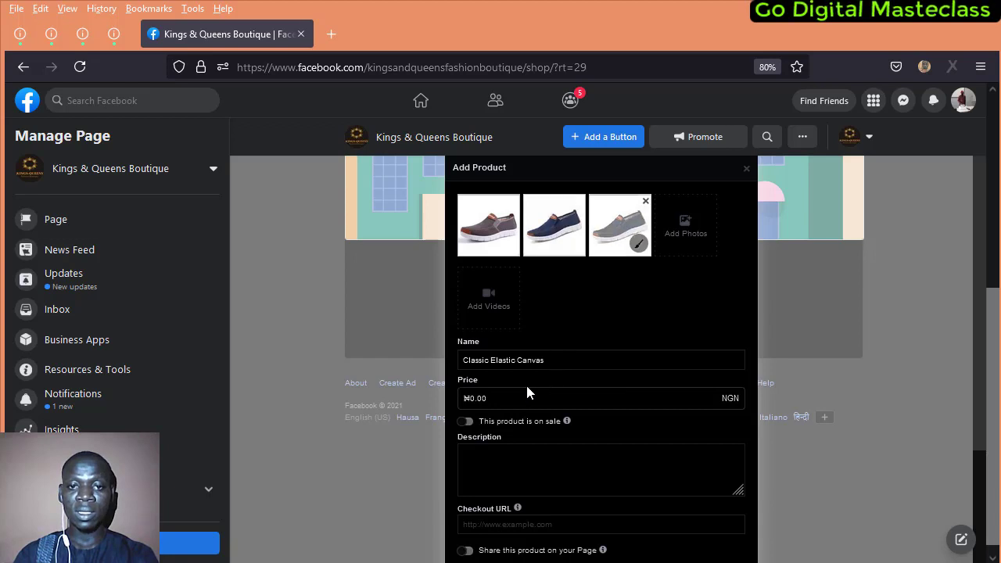
# Set the product's price to 7999.89 NGN.
pyautogui.click(488, 398)
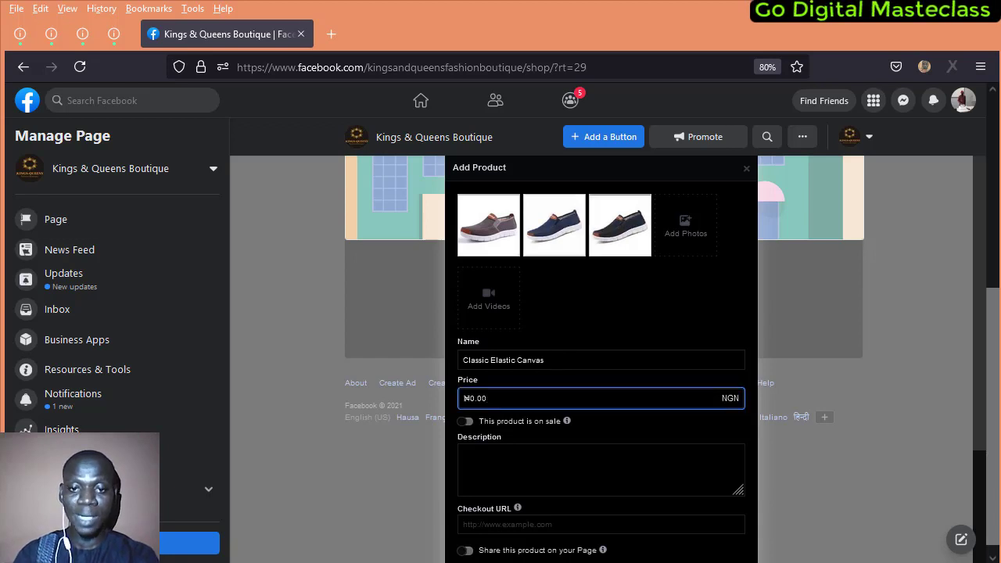
pyautogui.hotkey('ctrl', 'a')
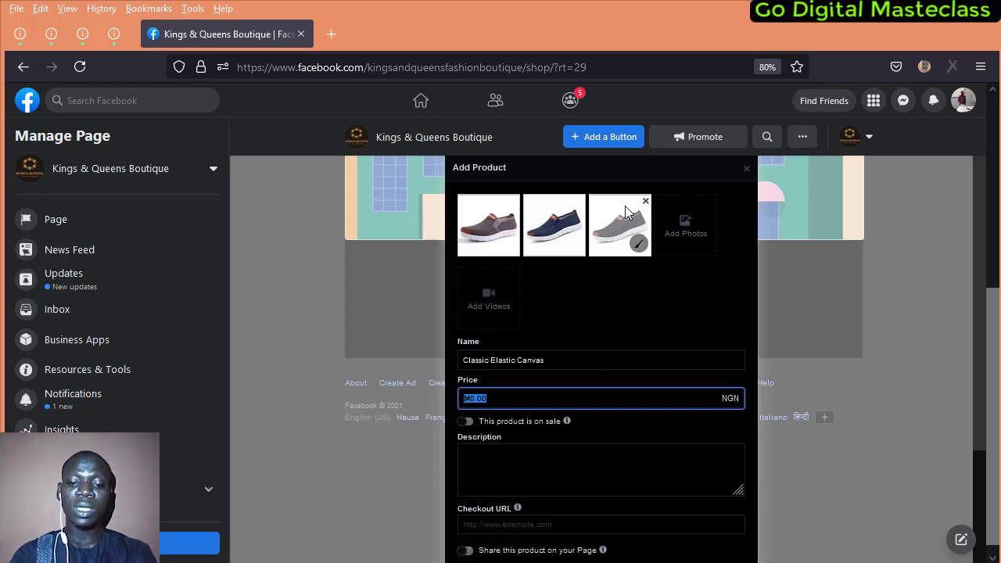
pyautogui.write('7')
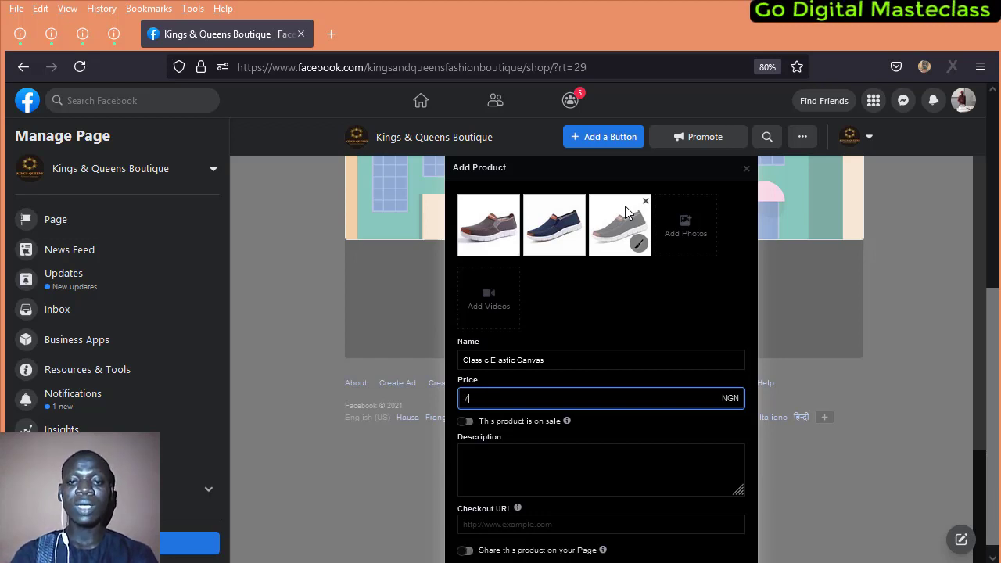
pyautogui.write('999')
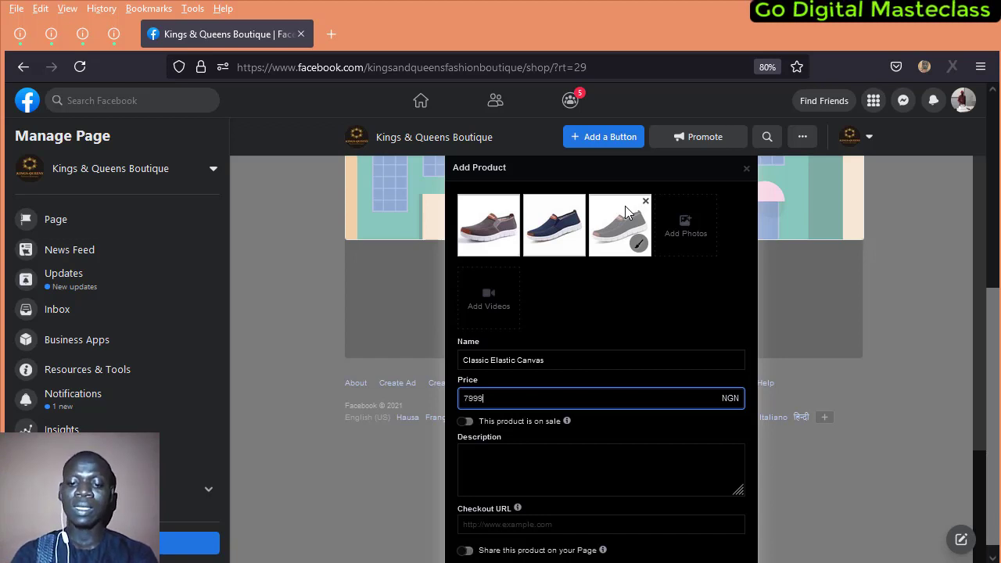
pyautogui.write('.89')
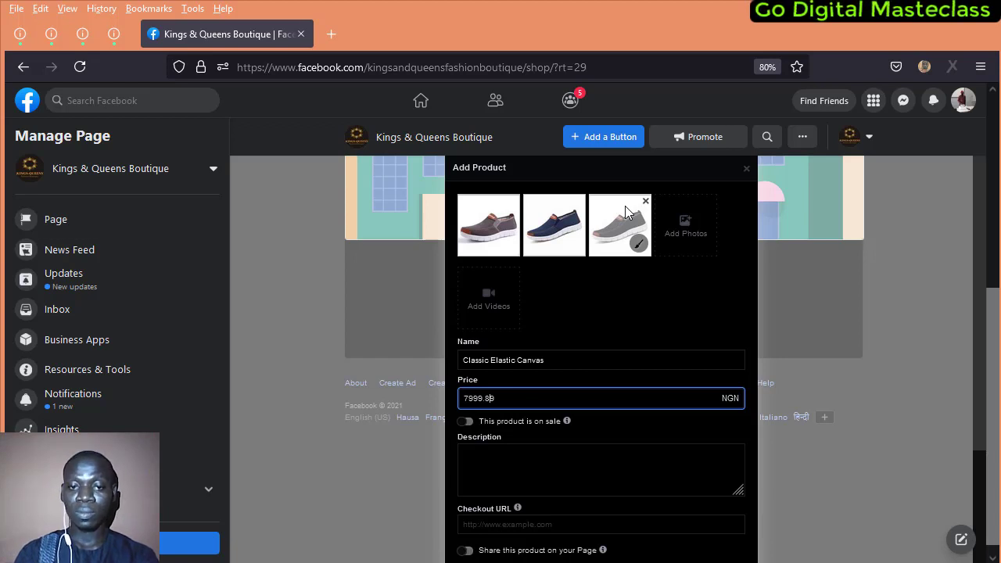
# Change the product's price to 8249.89 NGN, keeping the decimals.
pyautogui.press('BackSpace')
pyautogui.press('BackSpace')
pyautogui.press('BackSpace')
pyautogui.press('BackSpace')
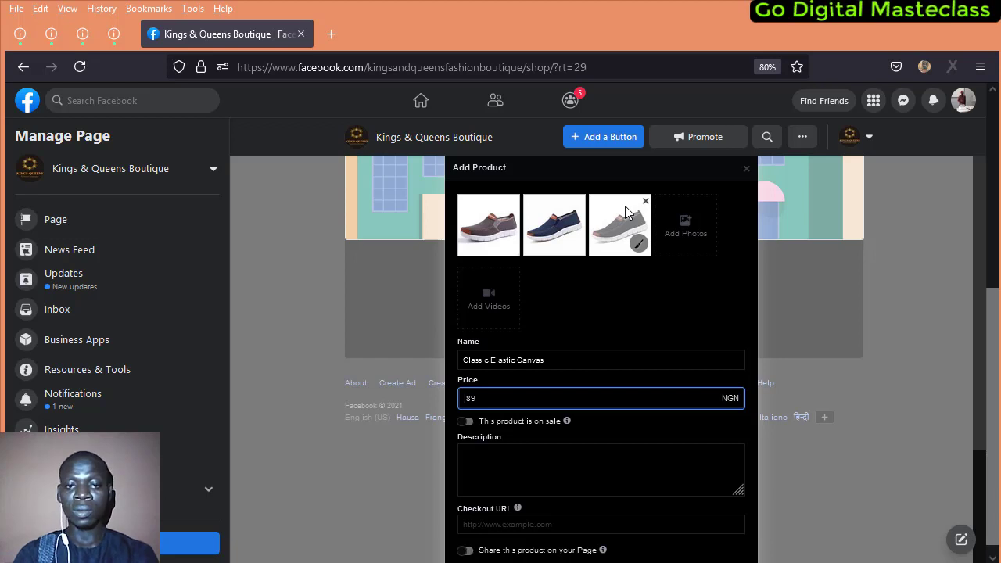
pyautogui.write('8')
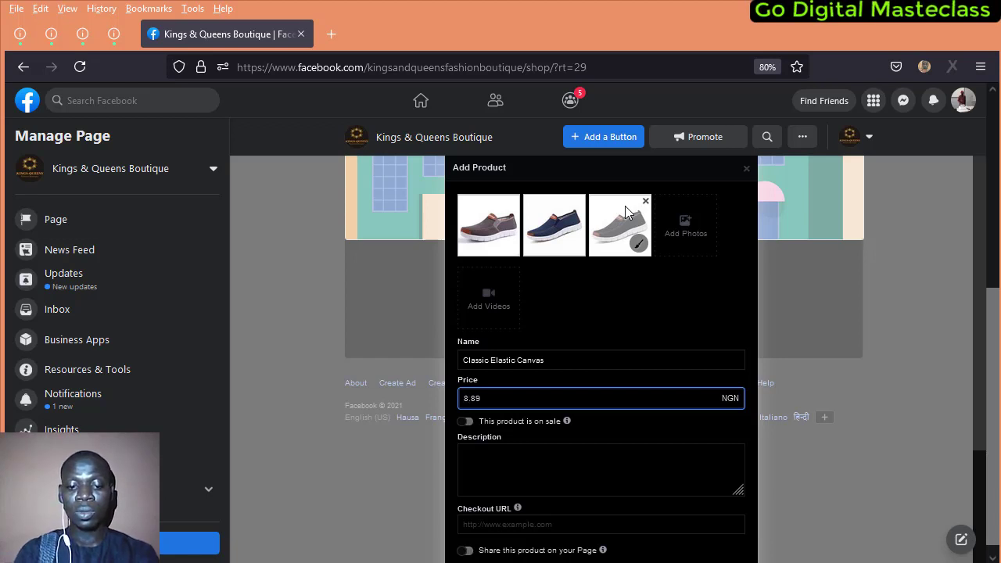
pyautogui.write('2')
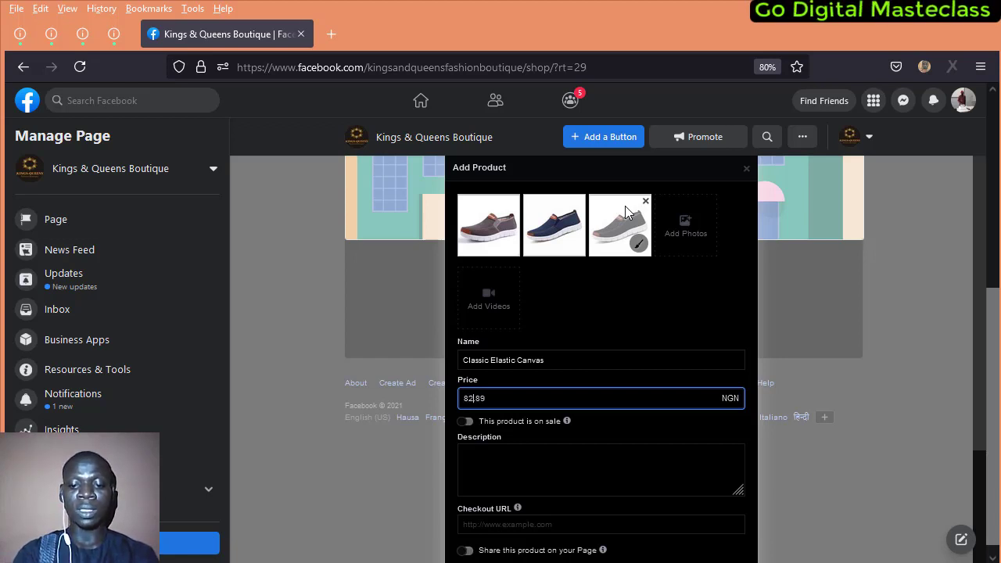
pyautogui.write('39')
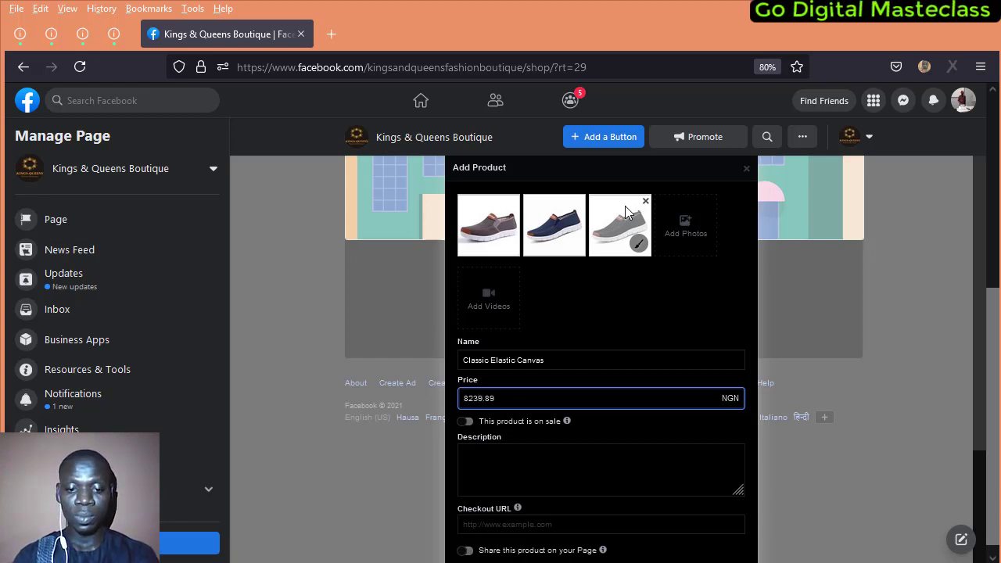
pyautogui.press('Left')
pyautogui.press('BackSpace')
pyautogui.write('4')
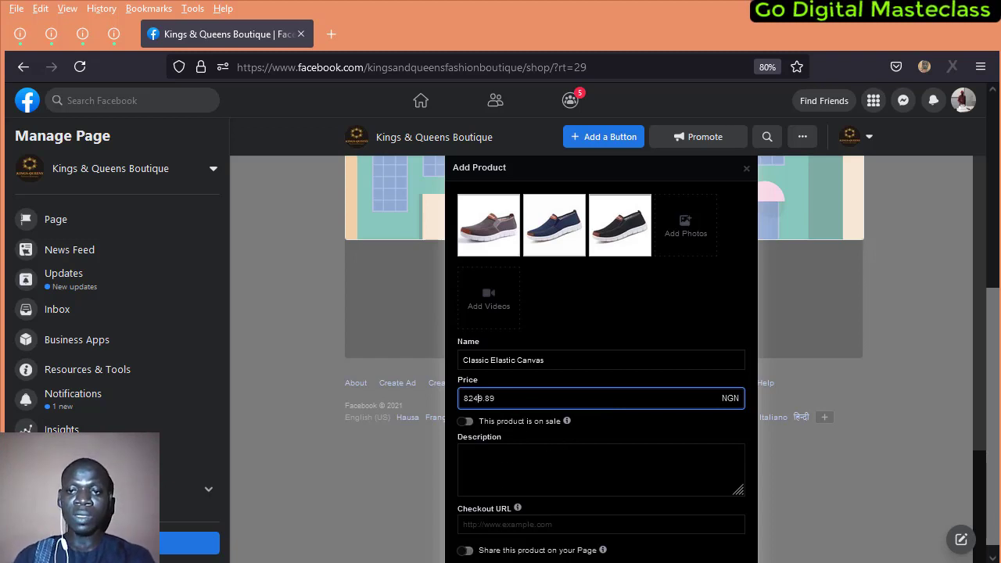
# Mark the product as on sale and move the 8249.89 NGN amount from the regular price to the sale price.
pyautogui.scroll(-2, 506, 429)
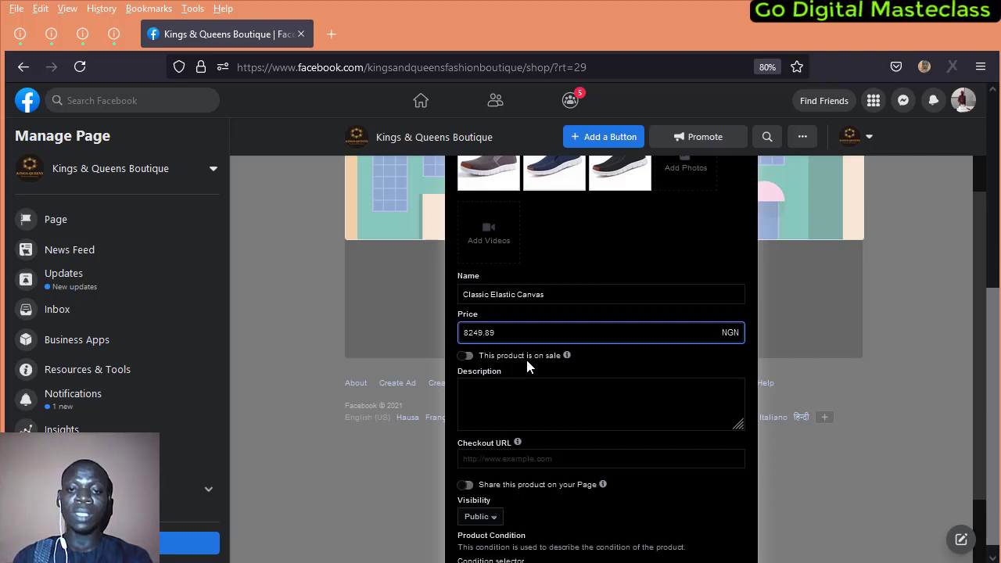
pyautogui.click(466, 357)
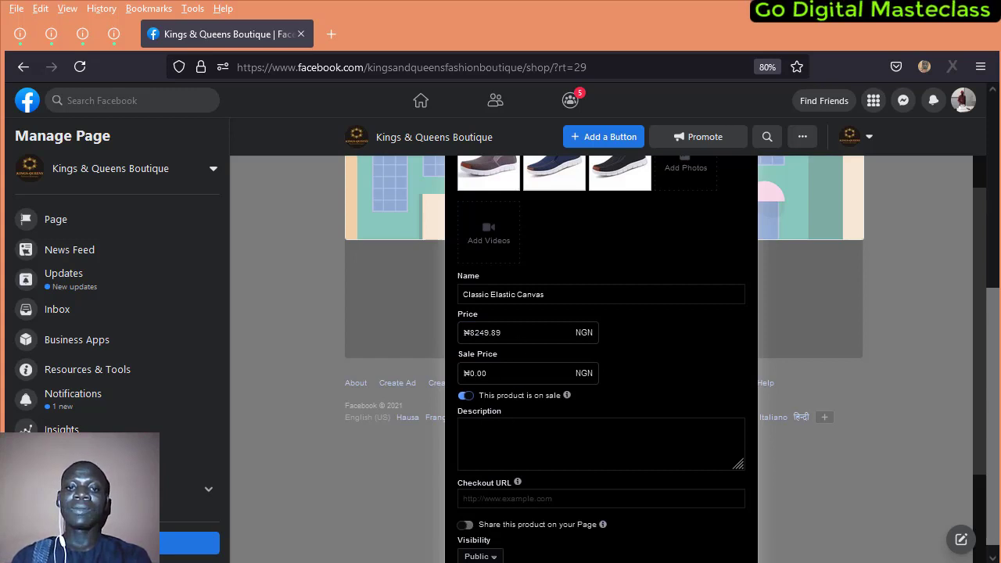
pyautogui.moveTo(504, 333); pyautogui.dragTo(443, 327)
pyautogui.hotkey('ctrl', 'c')
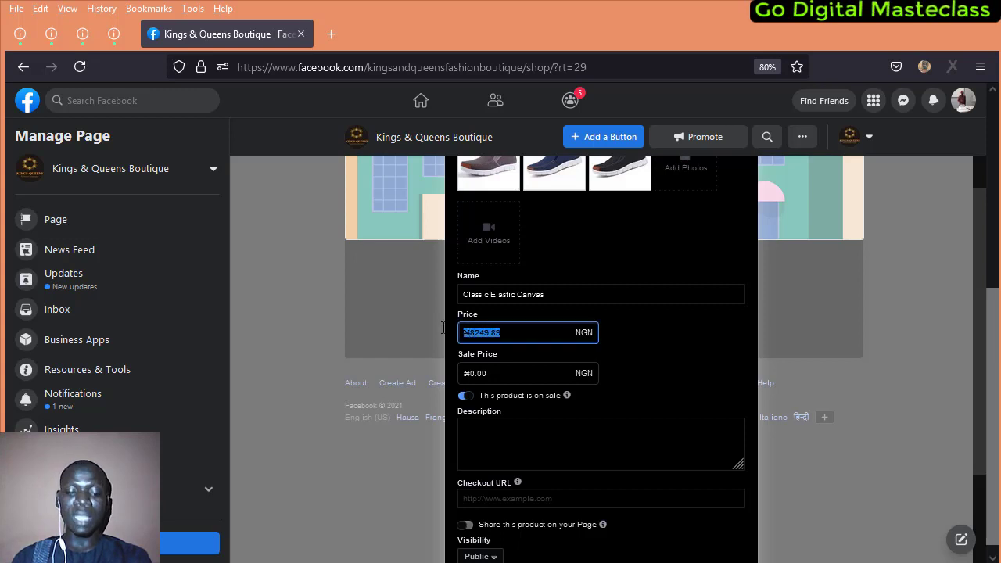
pyautogui.press('BackSpace')
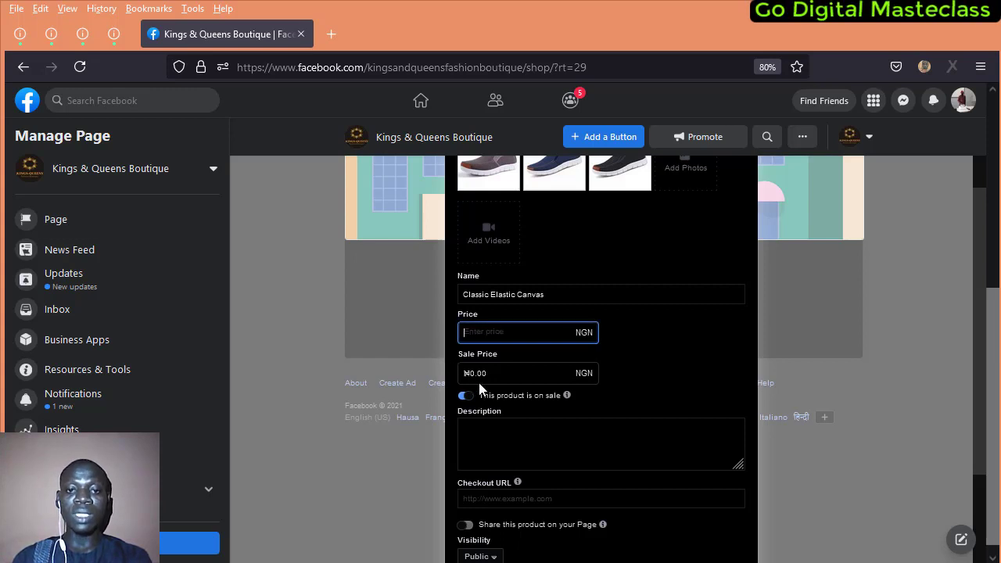
pyautogui.press('Tab')
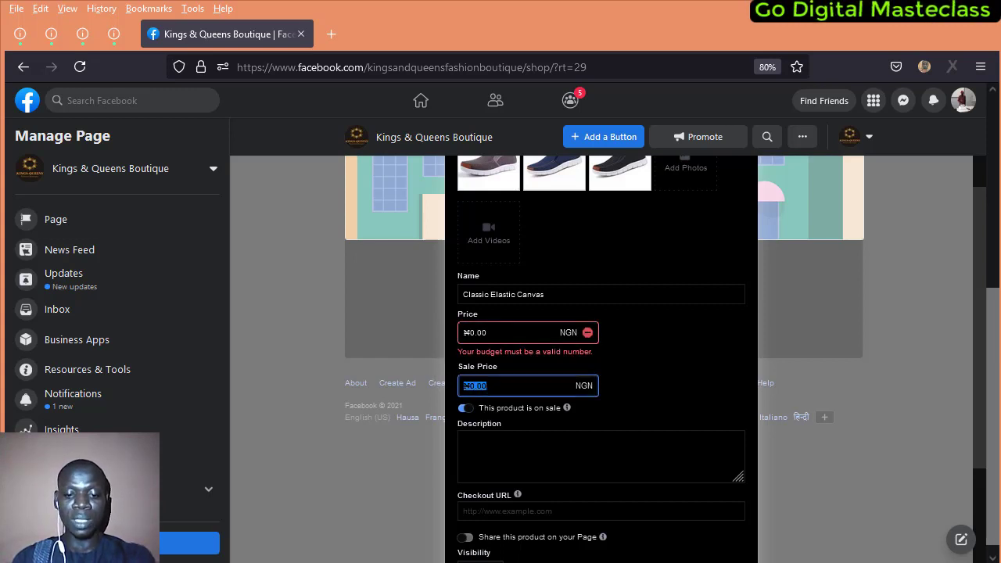
pyautogui.hotkey('ctrl', 'v')
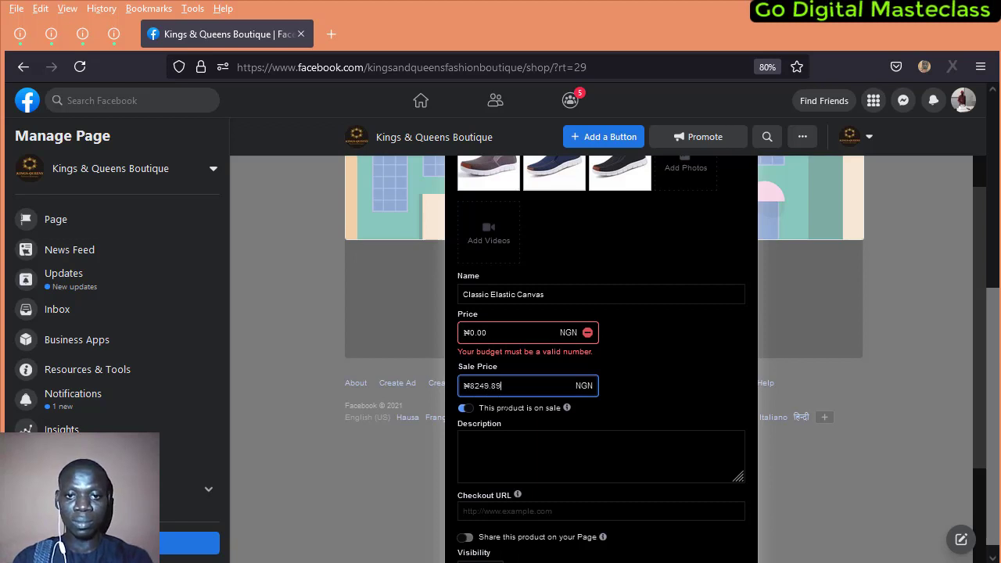
# Set the product's regular price to 12,459.99 NGN.
pyautogui.click(520, 334)
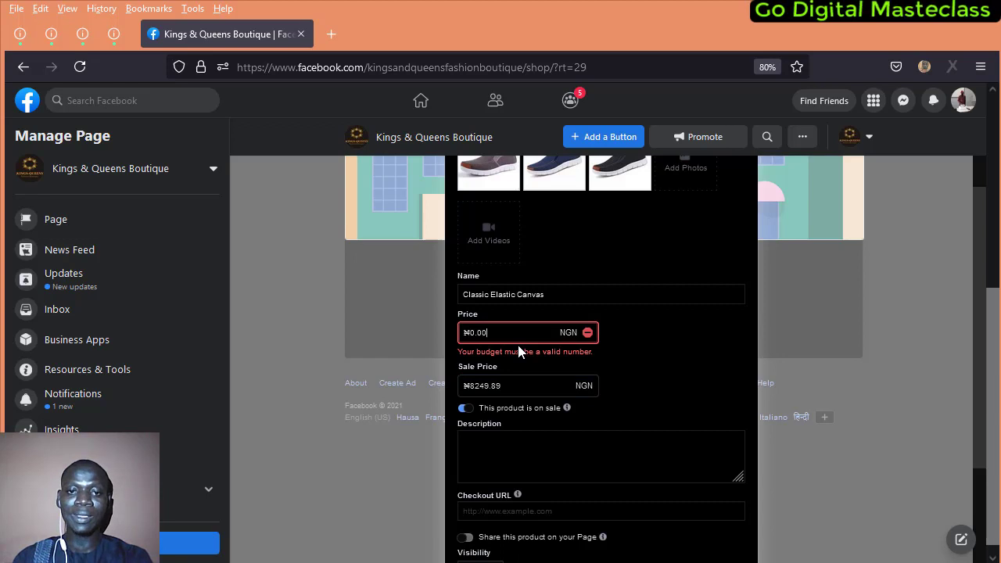
pyautogui.hotkey('shift', 'Left')
pyautogui.hotkey('shift', 'Left')
pyautogui.hotkey('shift', 'Left')
pyautogui.hotkey('shift', 'Left')
pyautogui.hotkey('shift', 'Left')
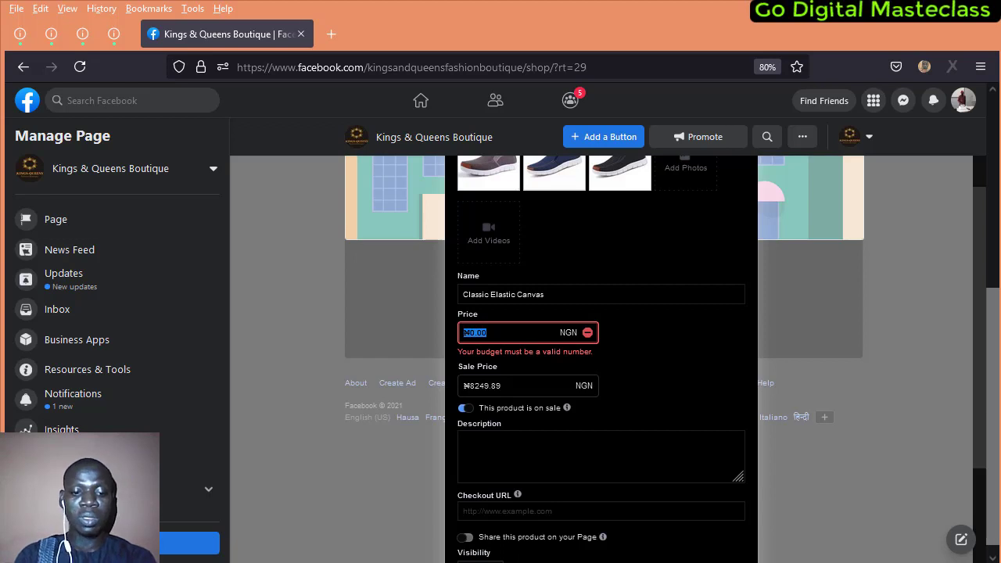
pyautogui.write('12')
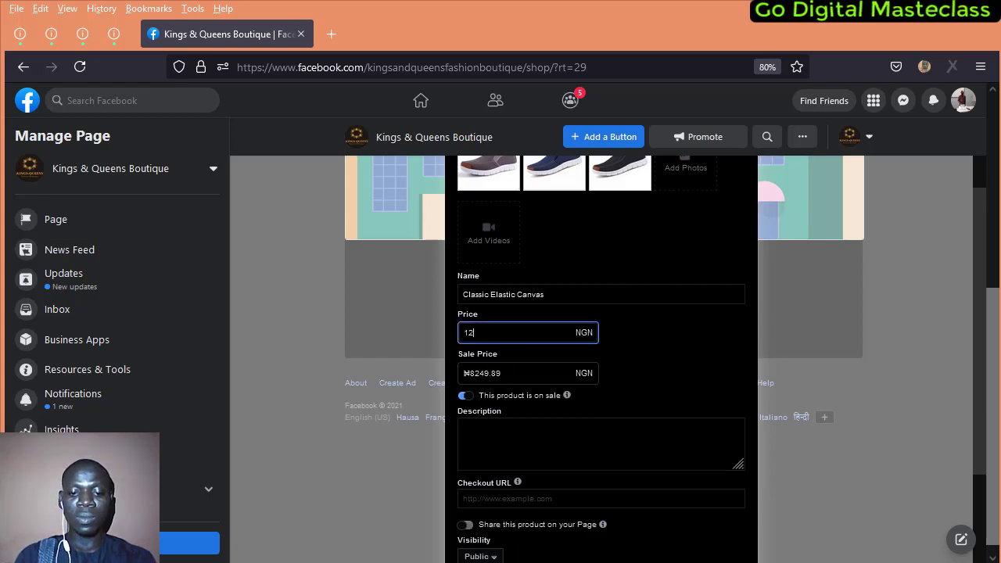
pyautogui.write(',')
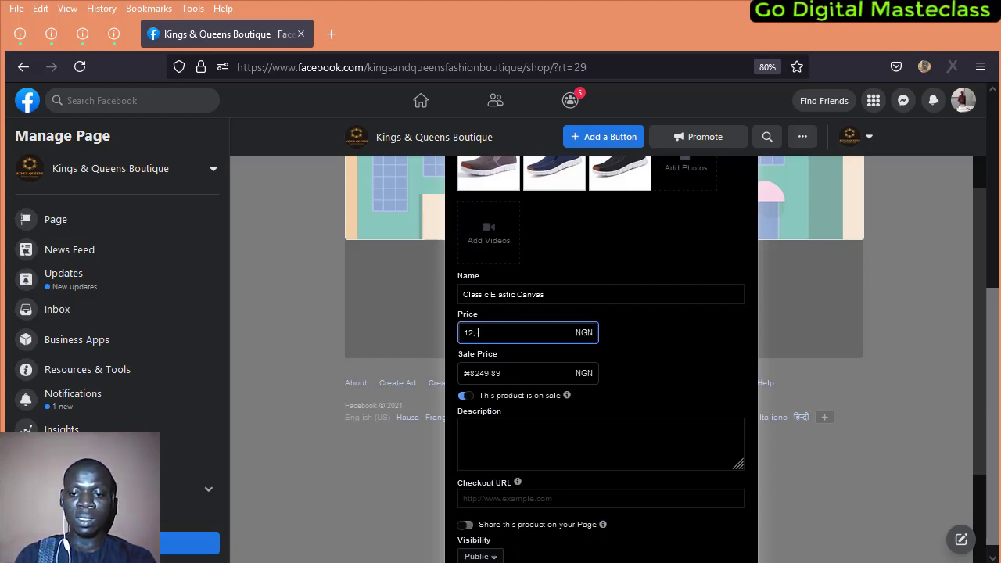
pyautogui.write('400')
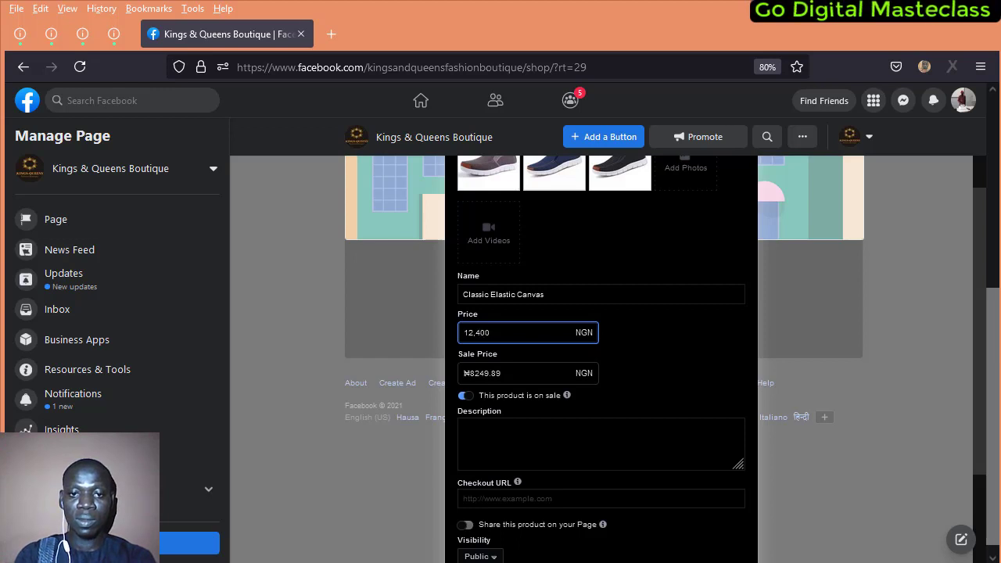
pyautogui.press('BackSpace')
pyautogui.press('BackSpace')
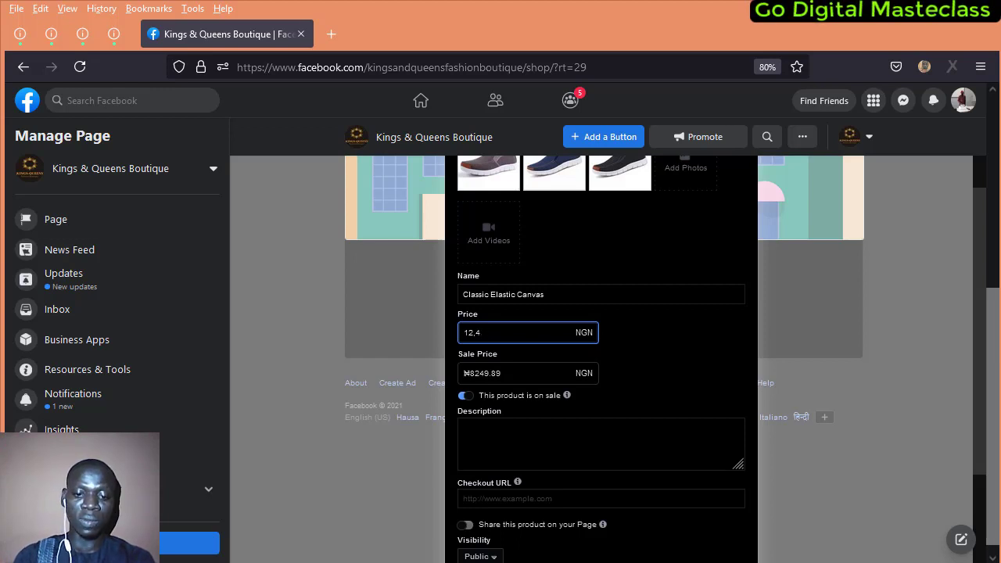
pyautogui.write('59')
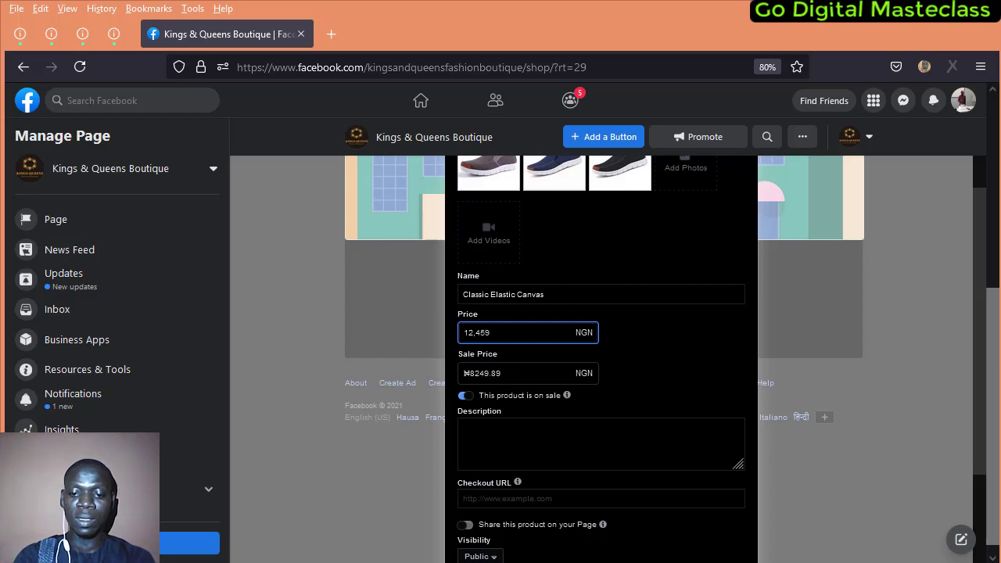
pyautogui.write('.99')
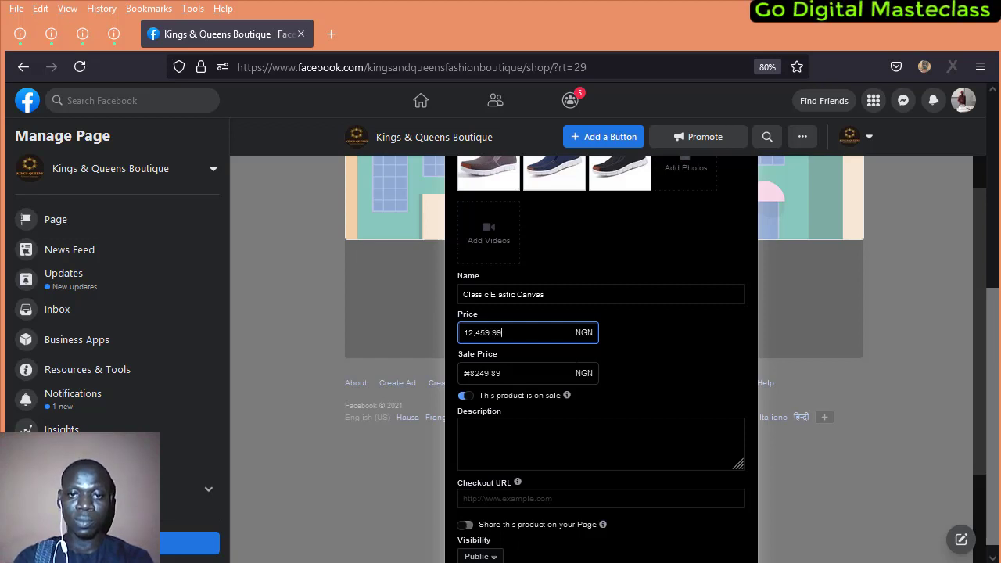
pyautogui.click(652, 393)
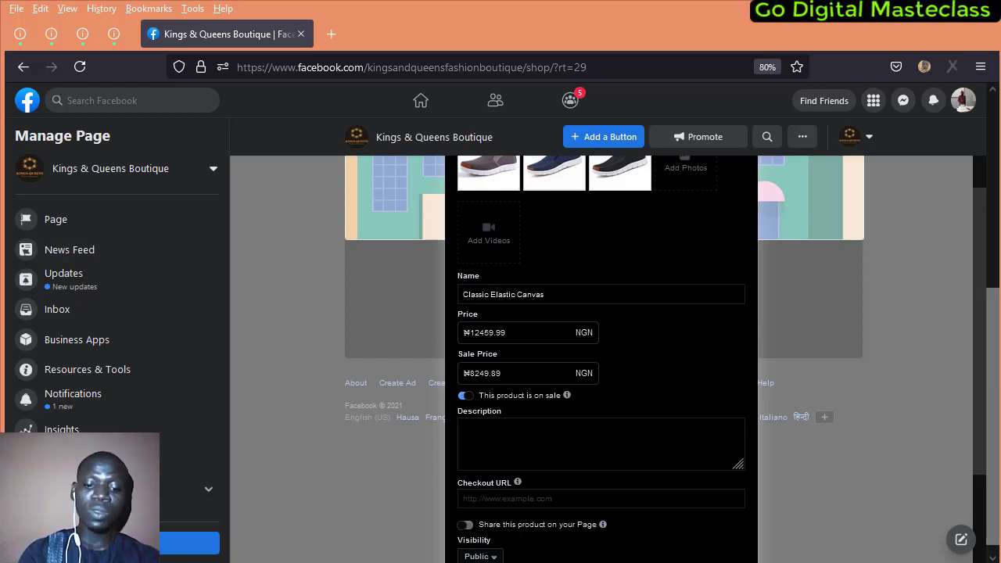
# Begin the product description with the available sizes: "Size and Colours: 41, 42, 43 and 44.".
pyautogui.write('Si')
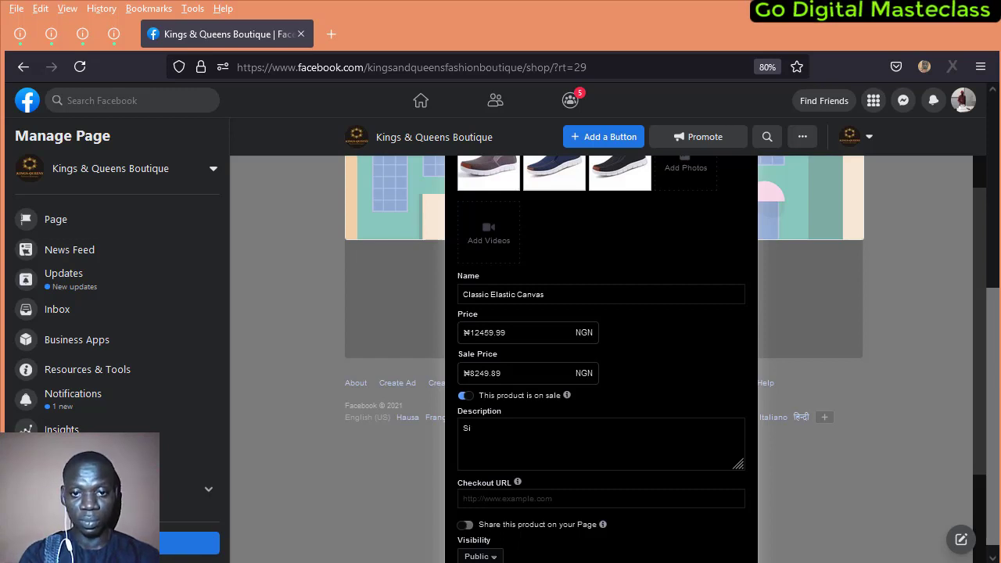
pyautogui.write('ze ')
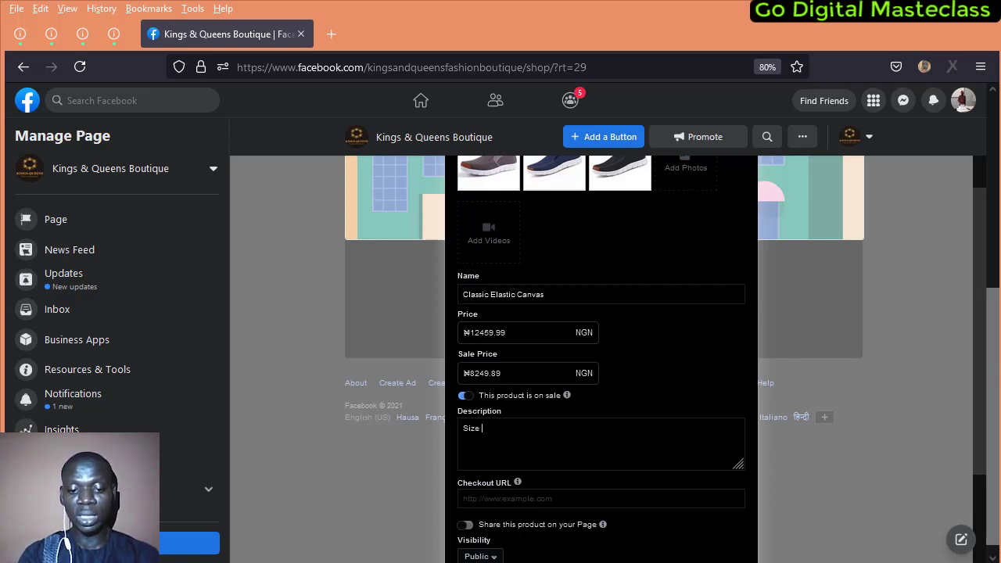
pyautogui.write('and C')
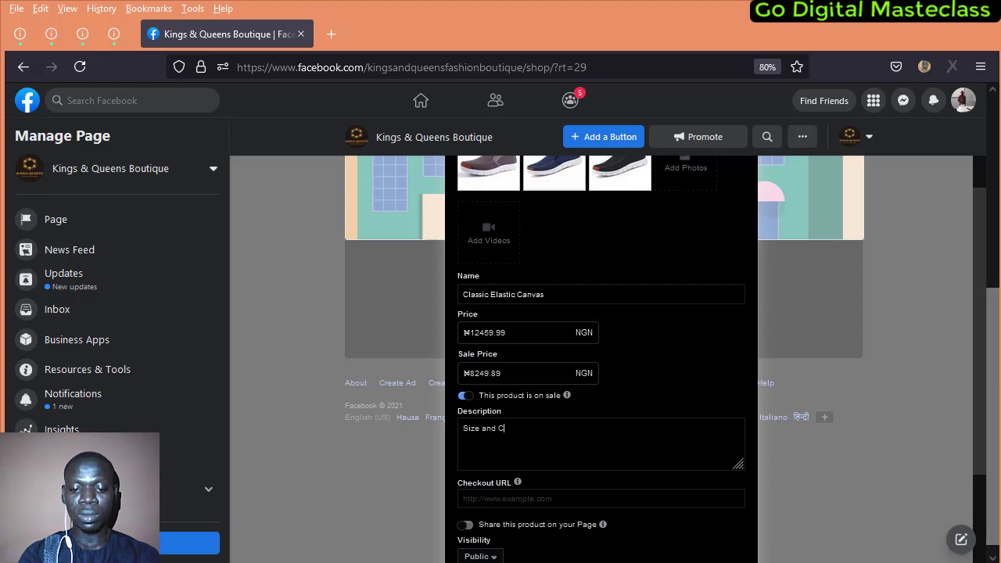
pyautogui.write('olours')
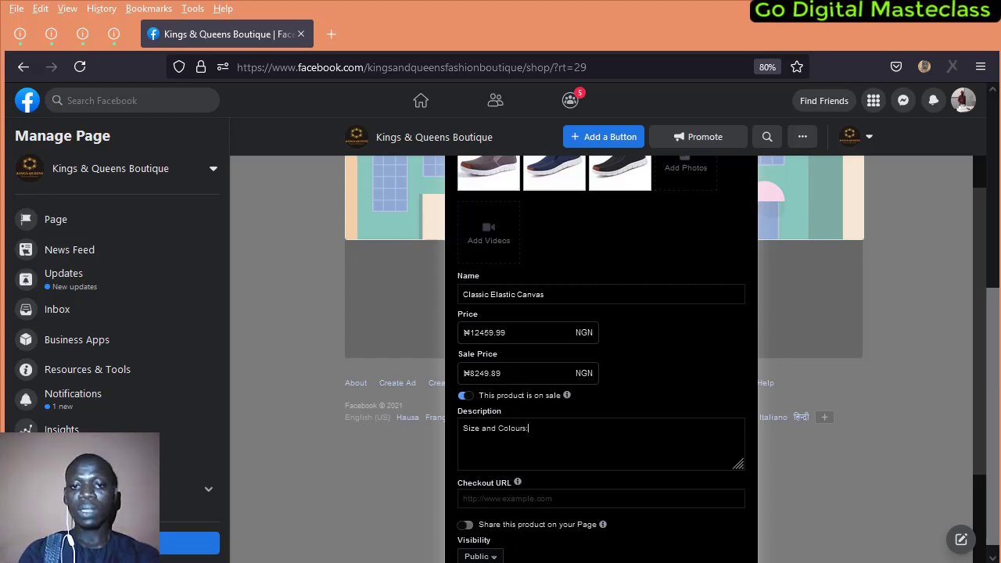
pyautogui.write(':')
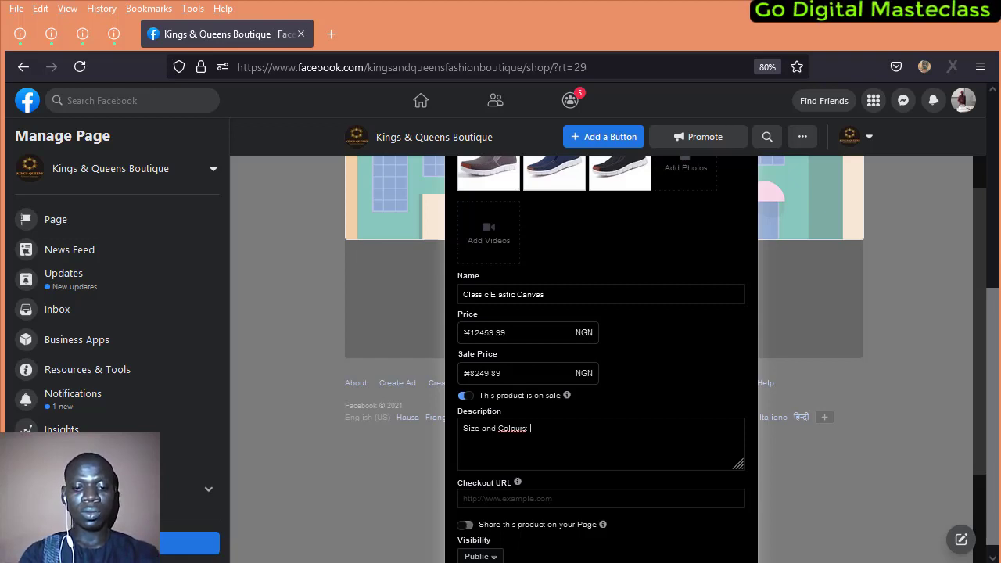
pyautogui.write('41')
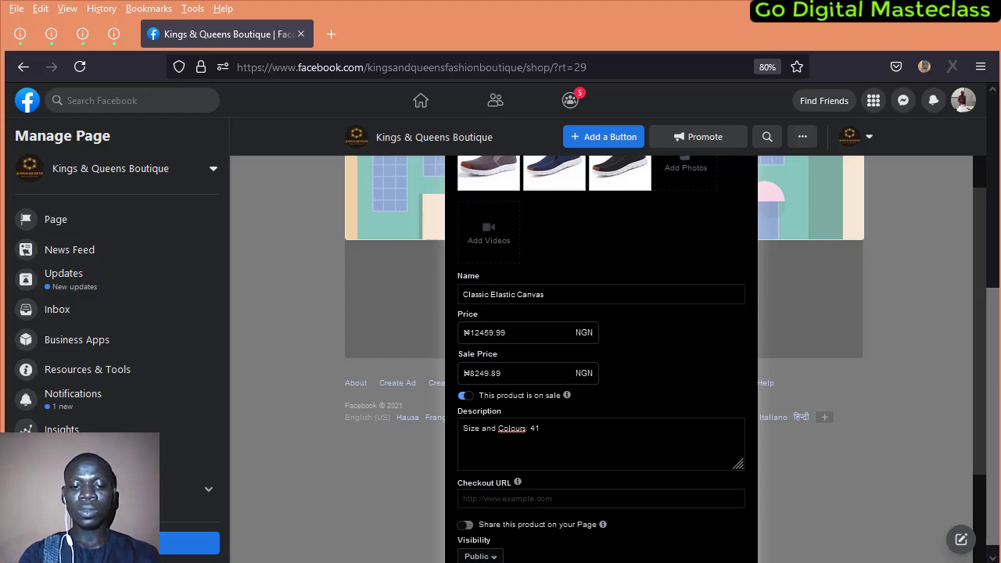
pyautogui.write(', 42,')
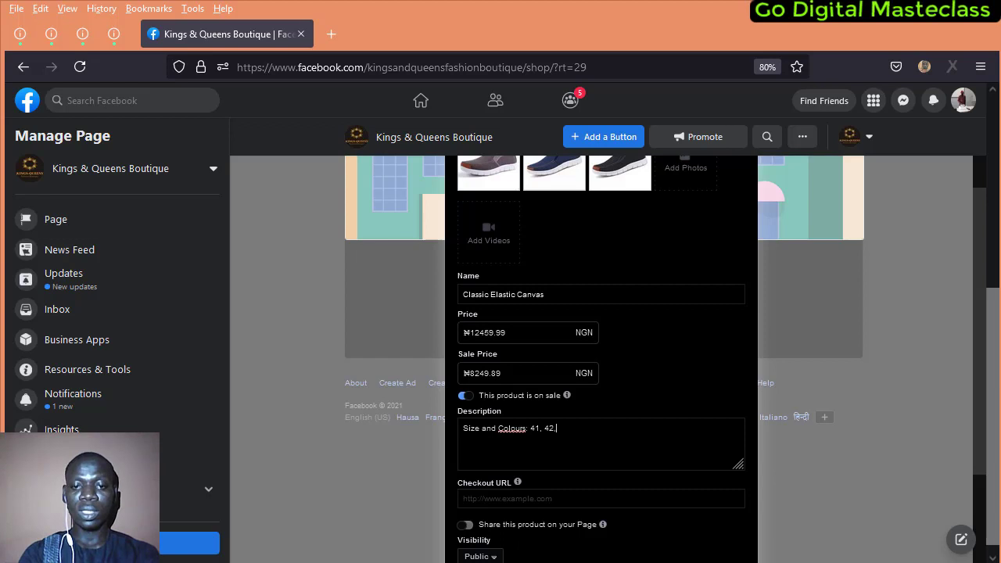
pyautogui.write('43')
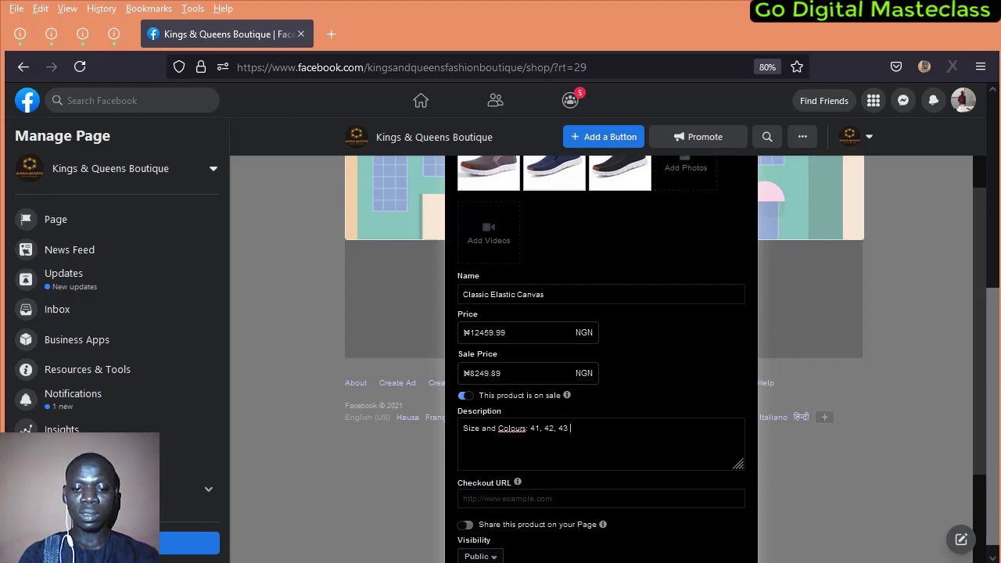
pyautogui.write(' and 44')
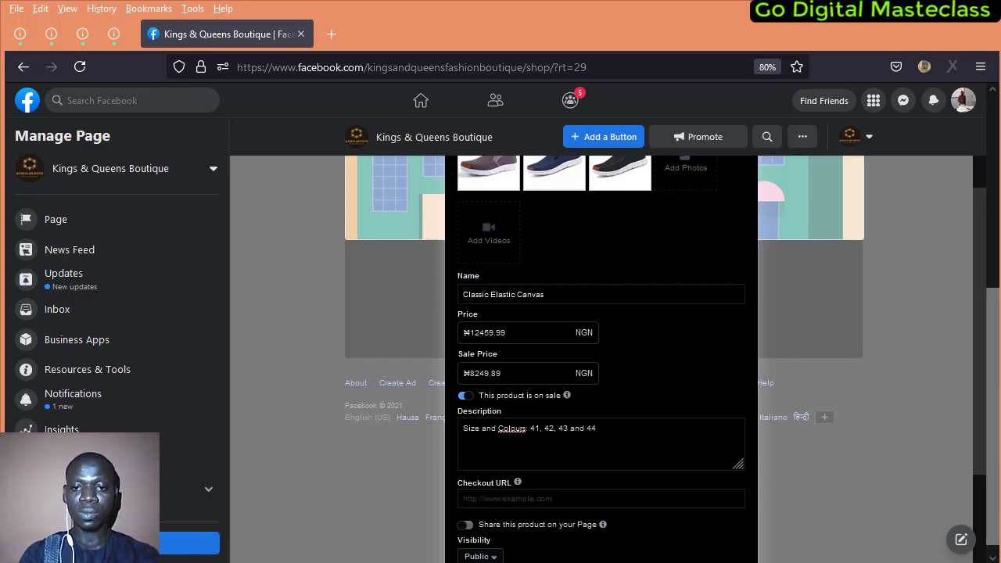
pyautogui.write('.')
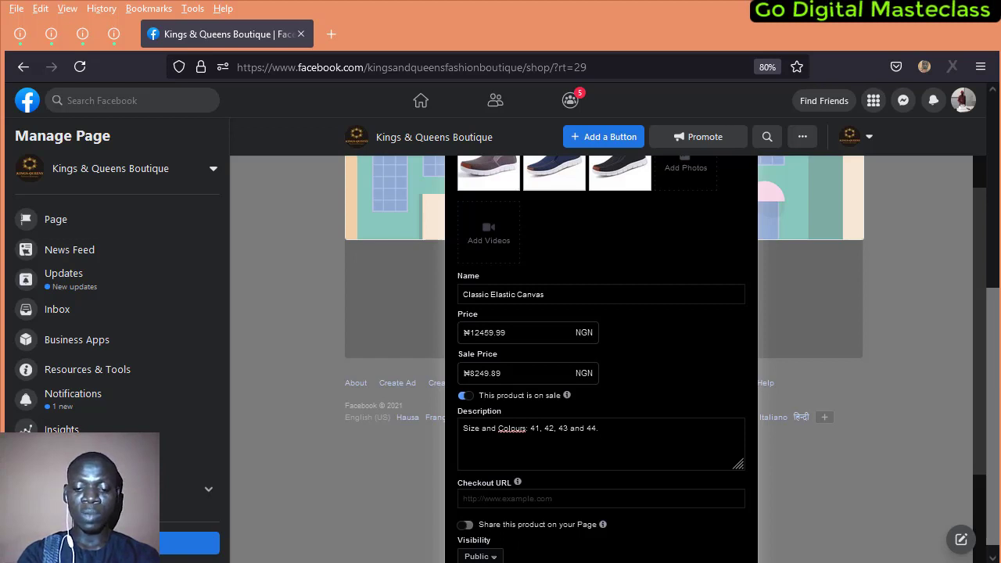
# Add the available colours "Blue, Black and Ash." to the end of the product description.
pyautogui.write('B')
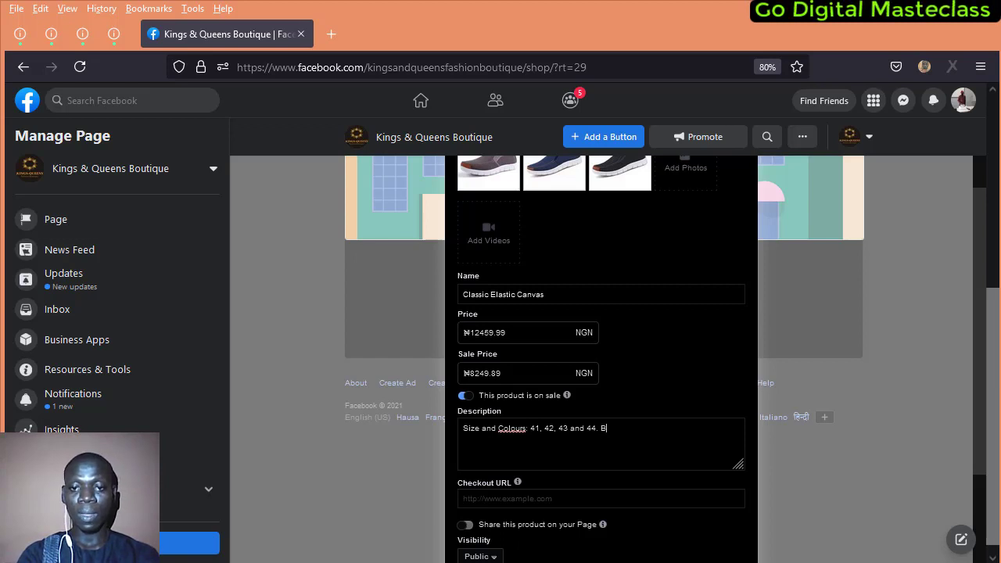
pyautogui.write('lue')
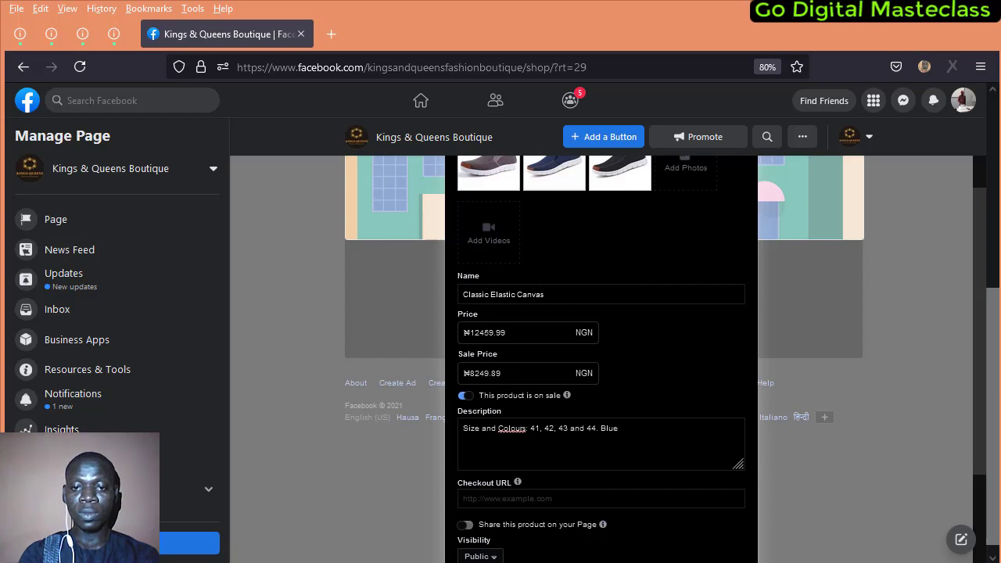
pyautogui.write(',')
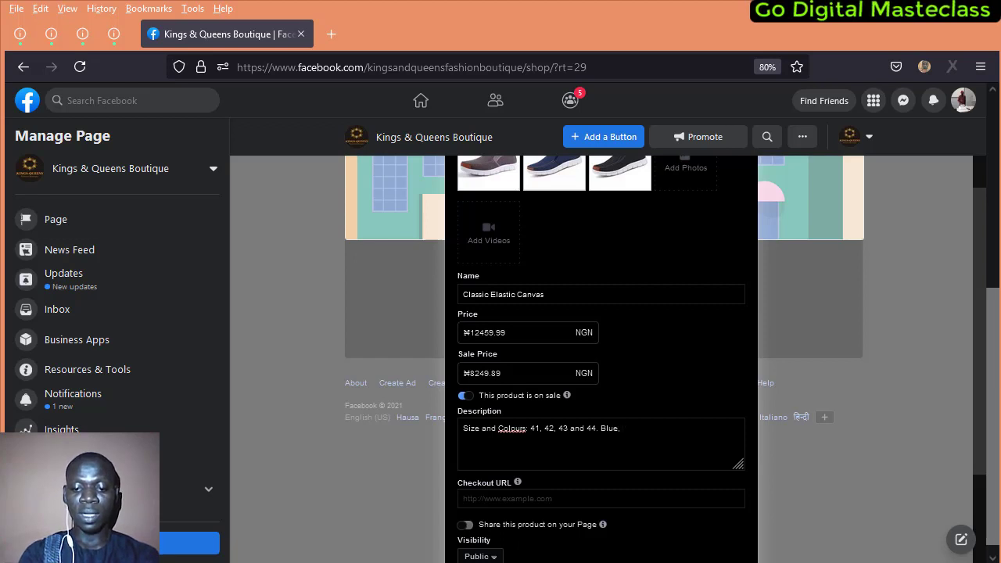
pyautogui.write(' Bla')
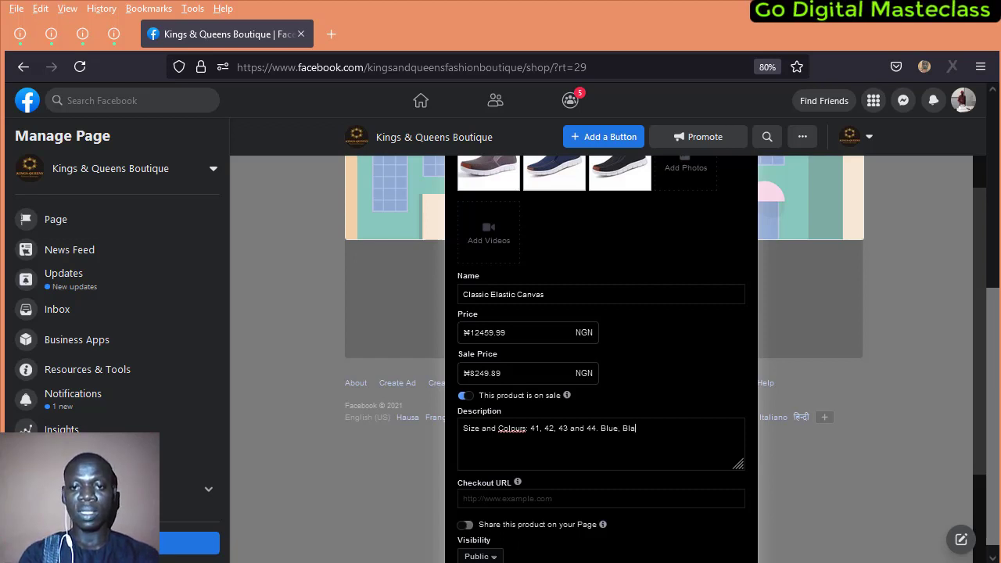
pyautogui.write('ck and ')
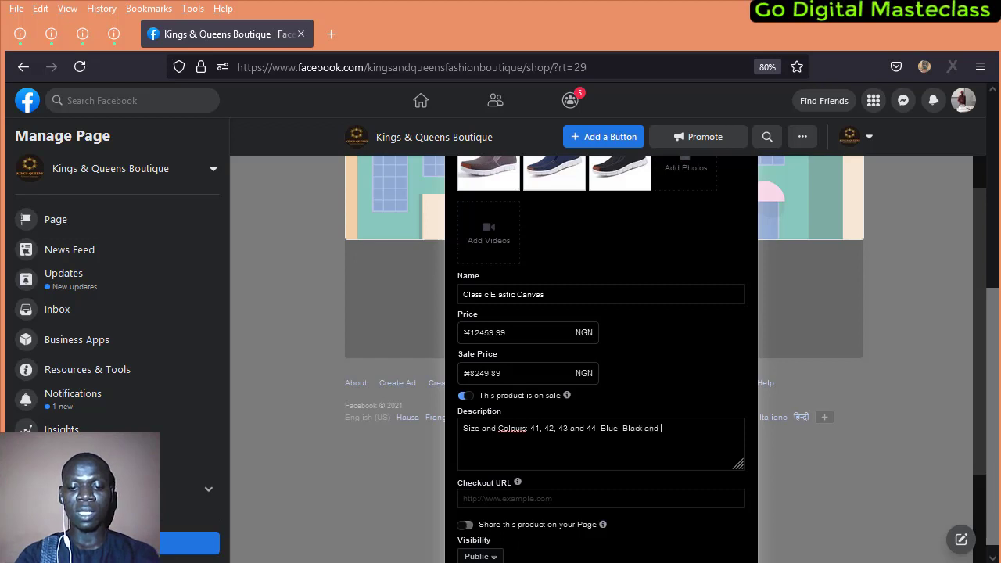
pyautogui.write('Ash.')
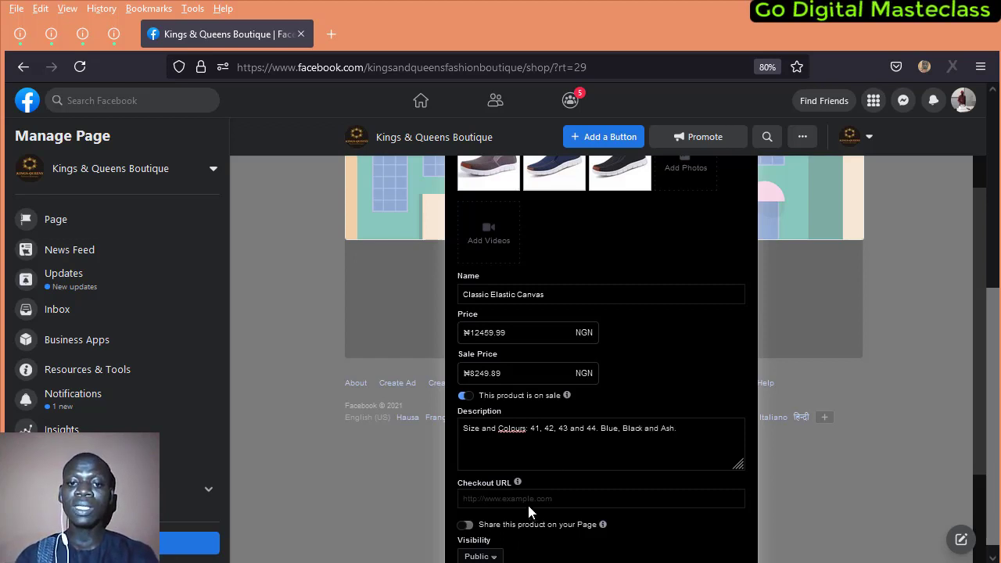
# Set the Classic Elastic Canvas product's checkout URL to godigitalmasterclass.com.
pyautogui.scroll(-2, 528, 506)
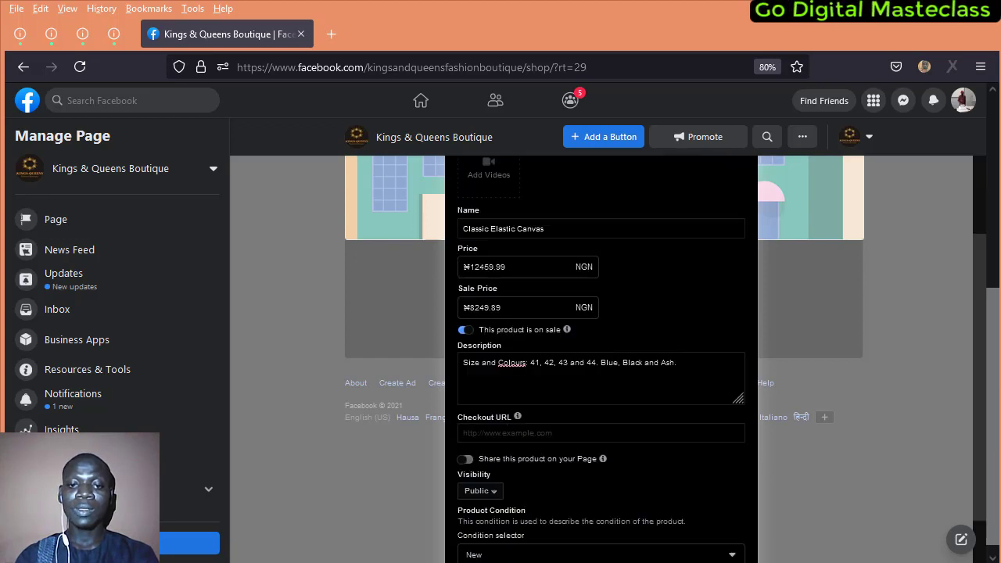
pyautogui.click(654, 431)
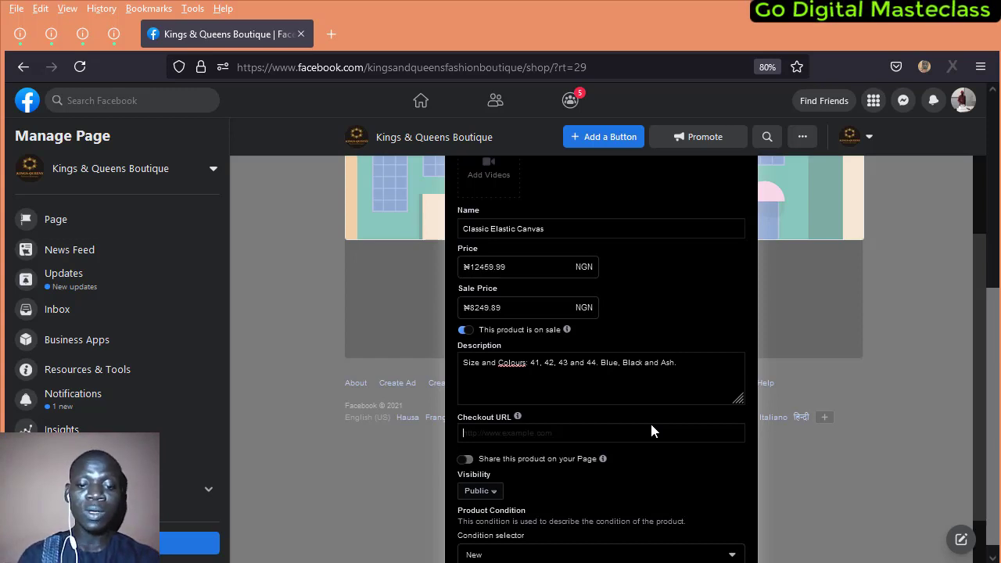
pyautogui.write('https')
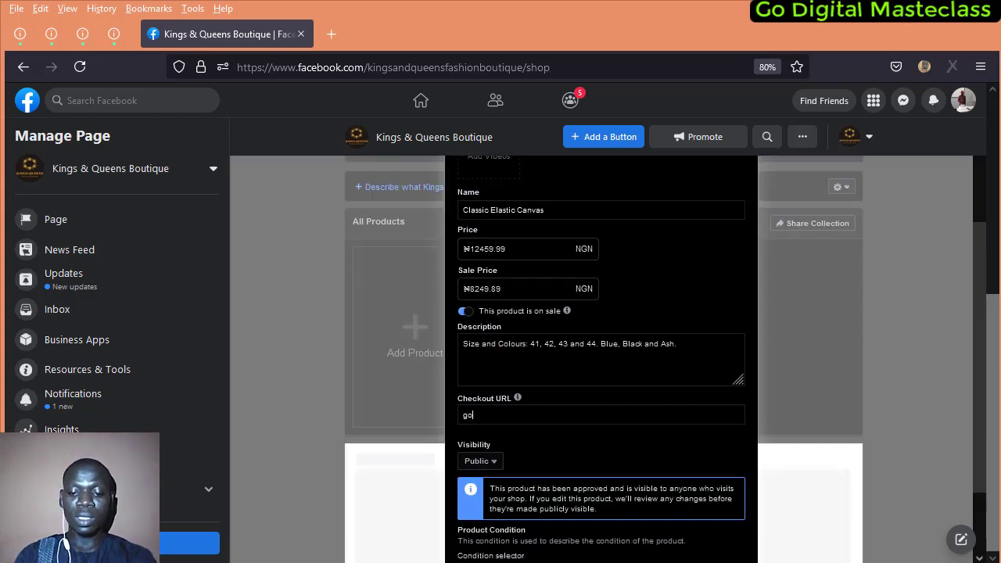
pyautogui.write('d')
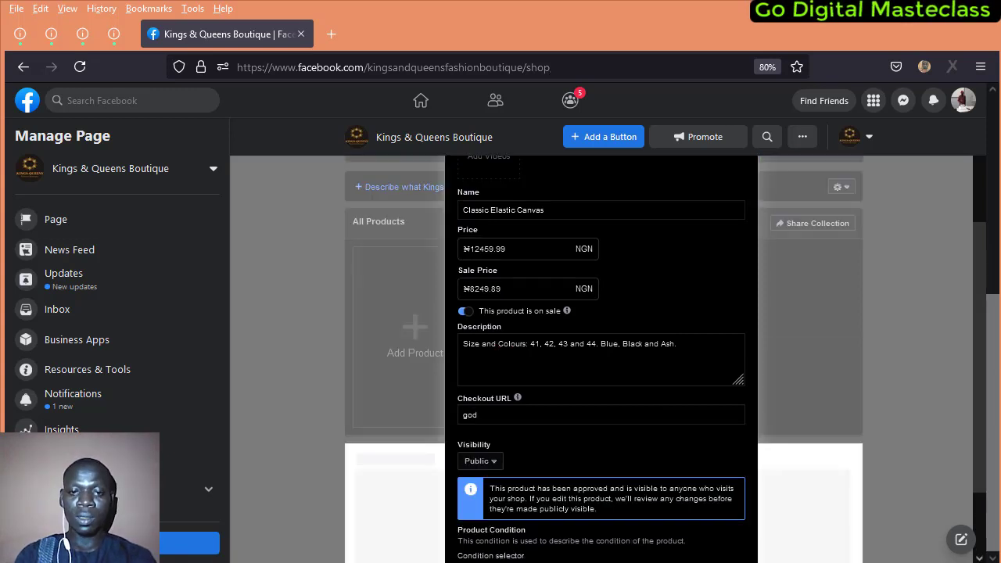
pyautogui.write('igitalmast')
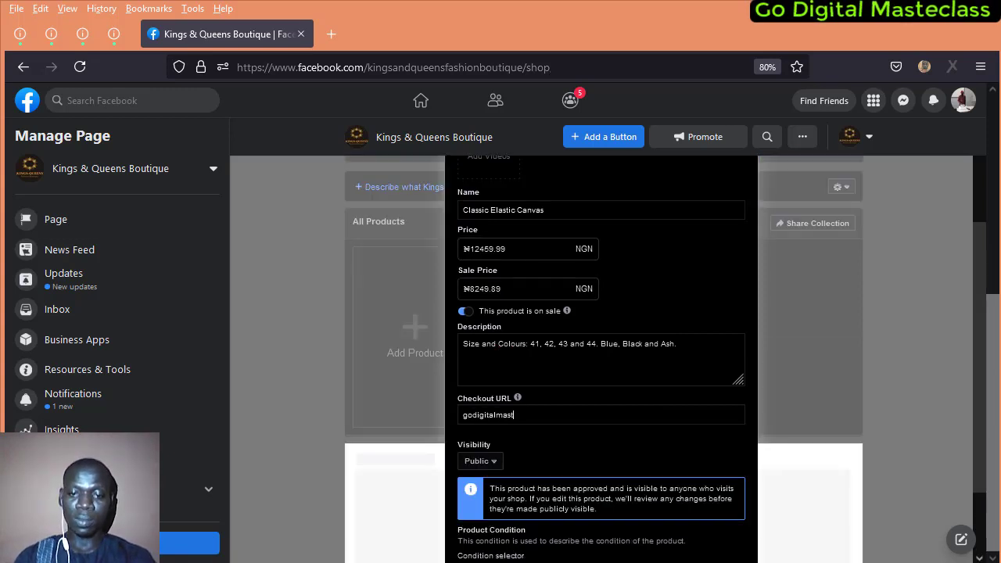
pyautogui.write('erclass')
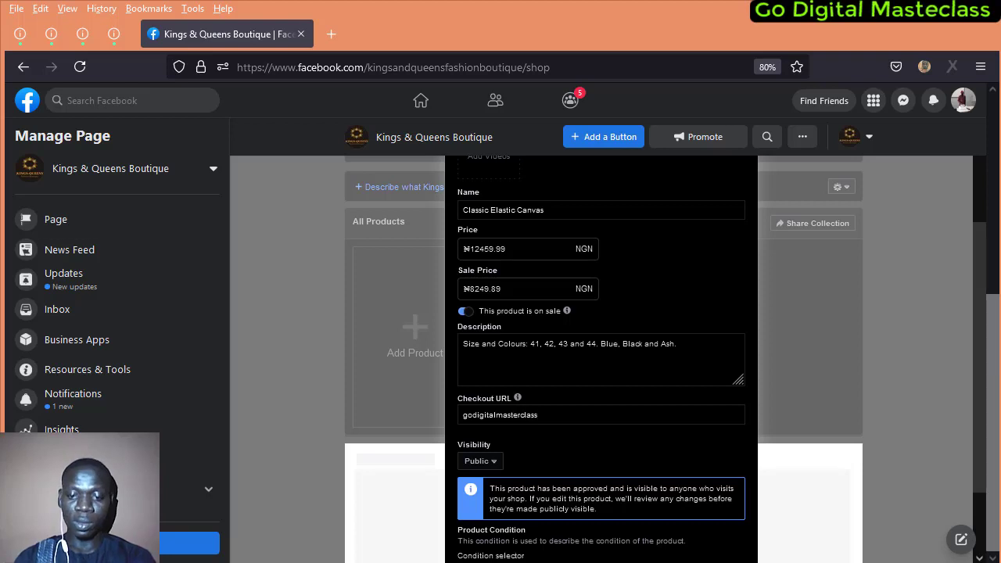
pyautogui.write('.com')
# Review the condition and visibility options, keep New and Public, and save the Classic Elastic Canvas product.
pyautogui.scroll(-2, 570, 485)
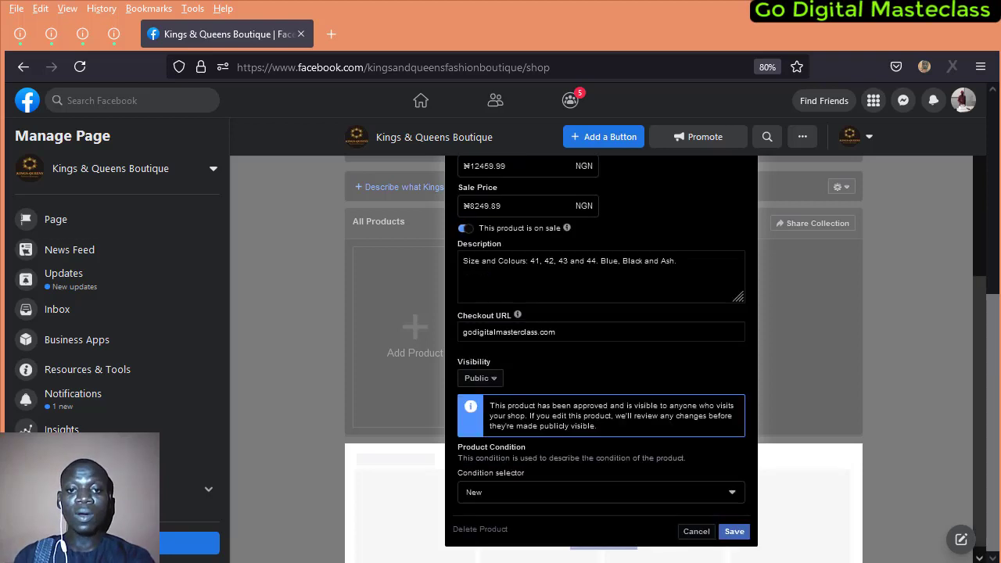
pyautogui.click(535, 488)
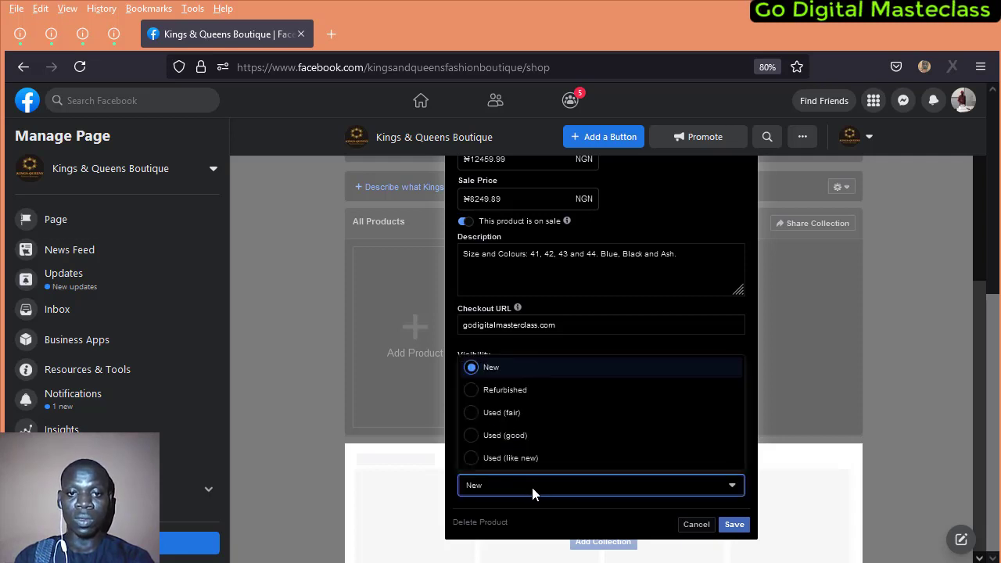
pyautogui.click(532, 488)
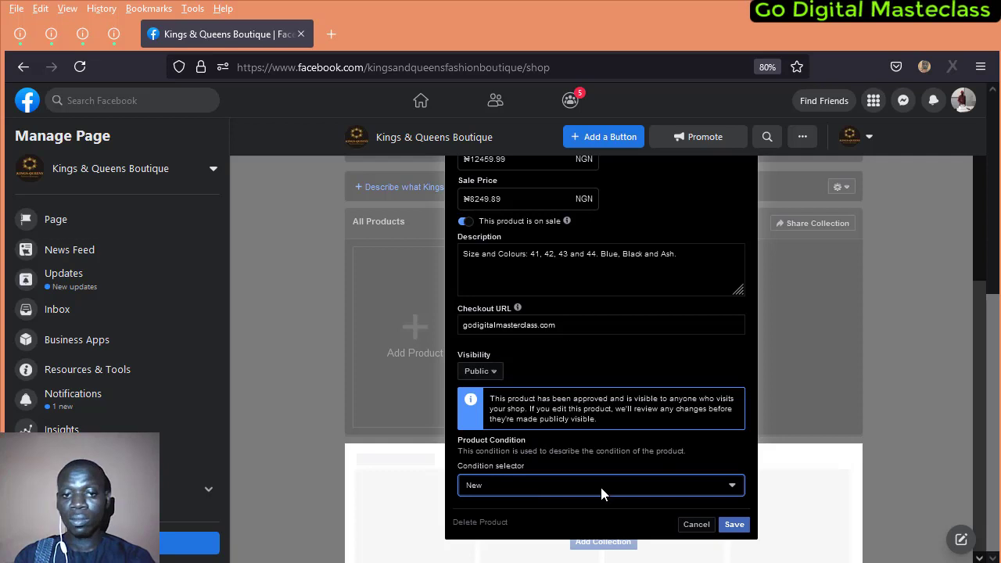
pyautogui.click(488, 372)
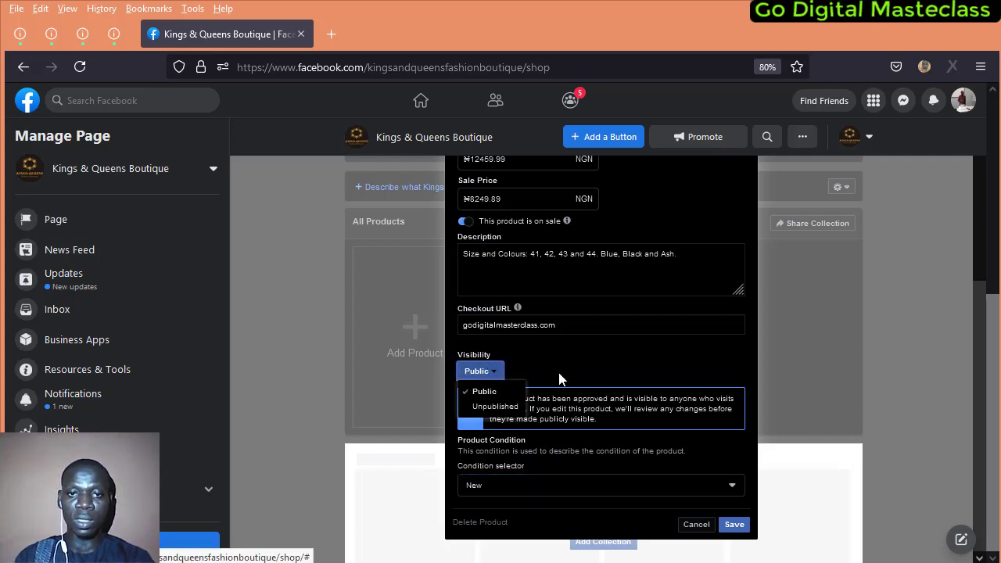
pyautogui.click(654, 452)
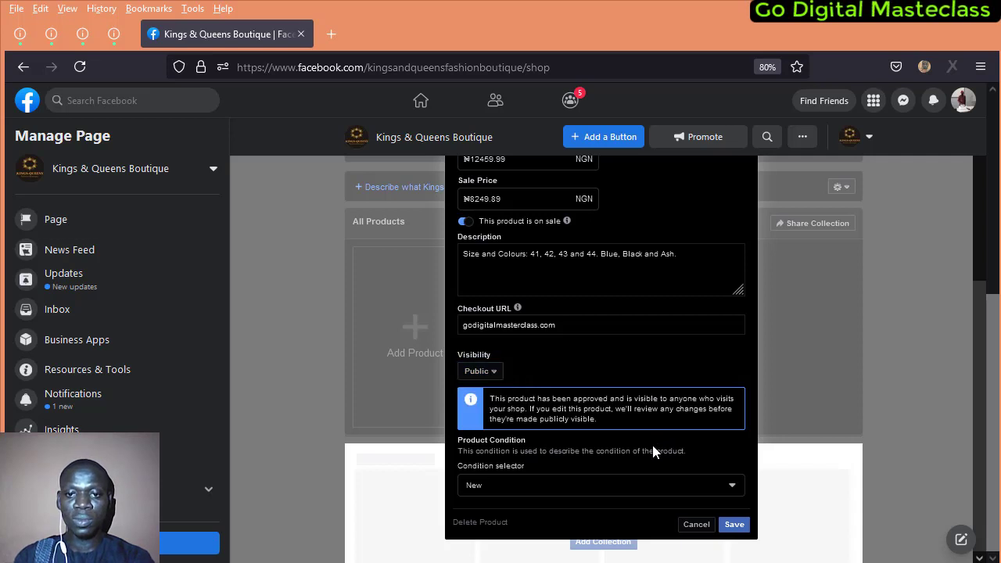
pyautogui.click(735, 525)
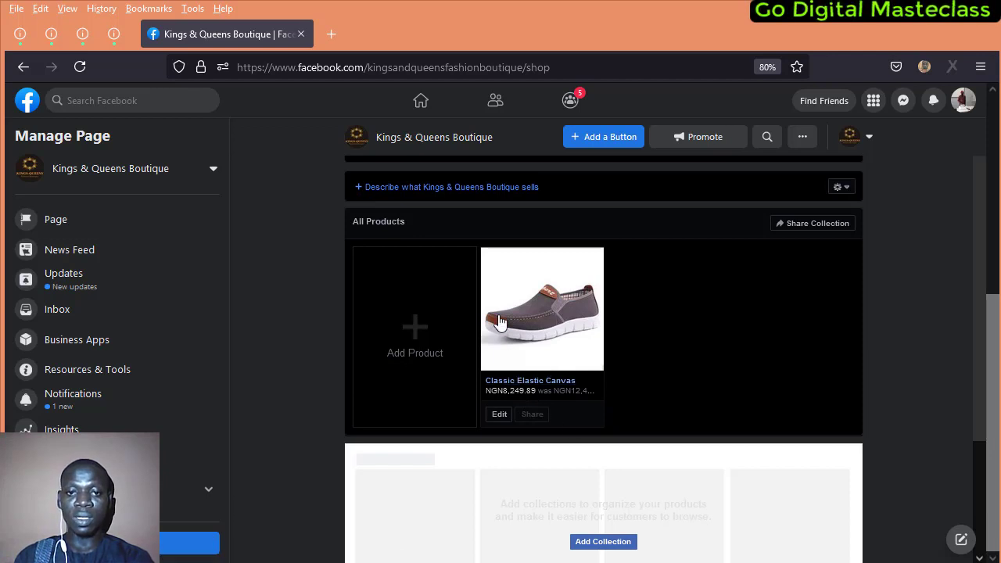
# Start a second product with the four sandal photos and name it "Comfty Sporty Sandal".
pyautogui.click(420, 333)
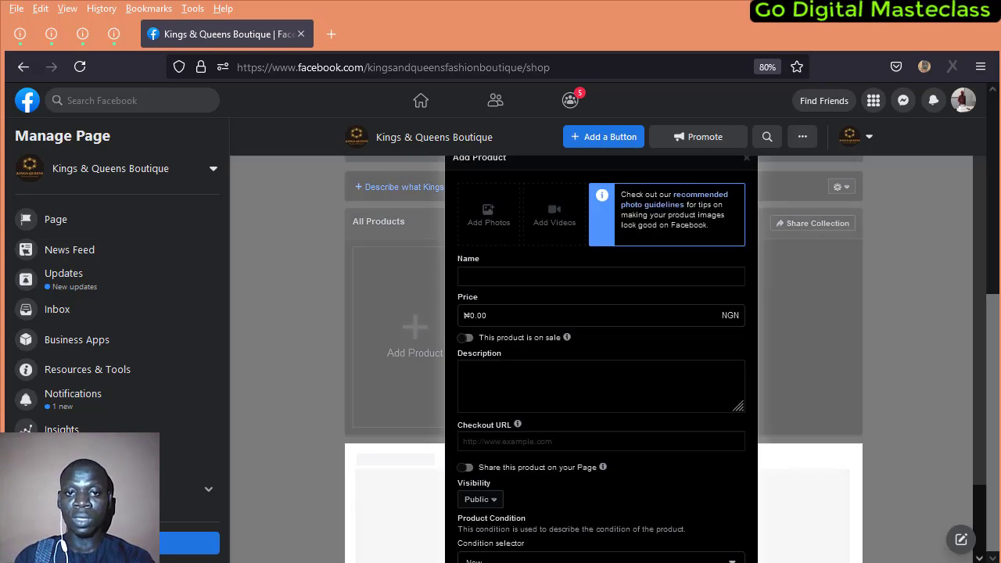
pyautogui.click(489, 219)
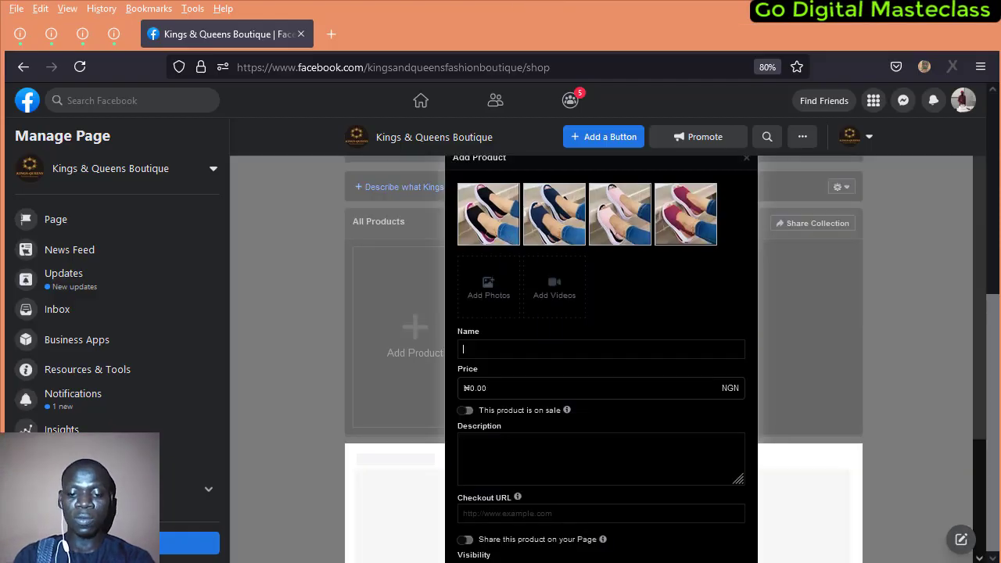
pyautogui.write('Comfty Sporty Sandal')
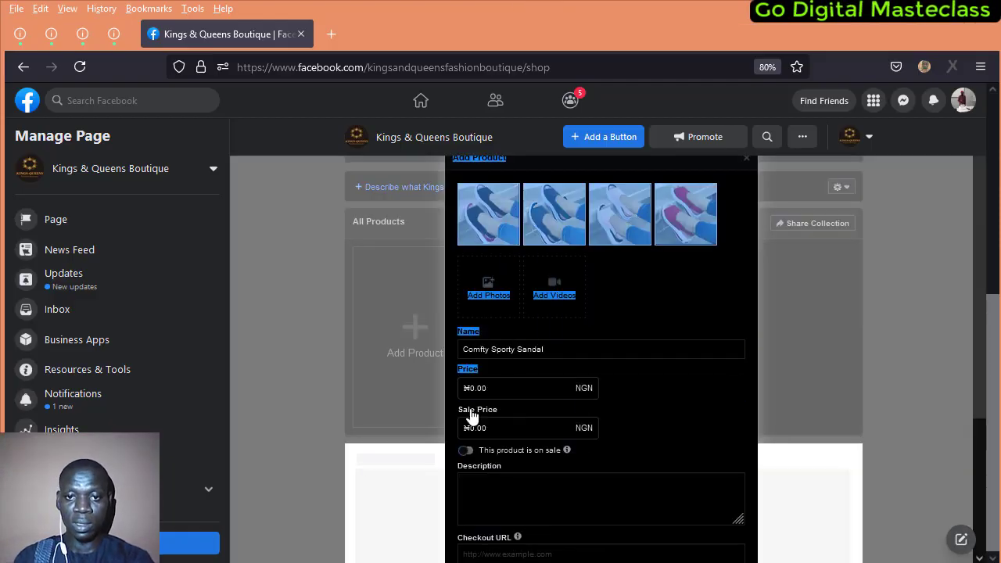
# Set the on-sale sandal's regular price to 17879.58 NGN and its sale price to 8249.59 NGN.
pyautogui.click(534, 395)
pyautogui.write('17879.58')
pyautogui.press('Tab')
pyautogui.write('8,249')
pyautogui.write('.59')
# Enter the sandal's description as "Size: 39, 40, 41, 42 and 43.".
pyautogui.scroll(-1, 535, 399)
pyautogui.click(540, 432)
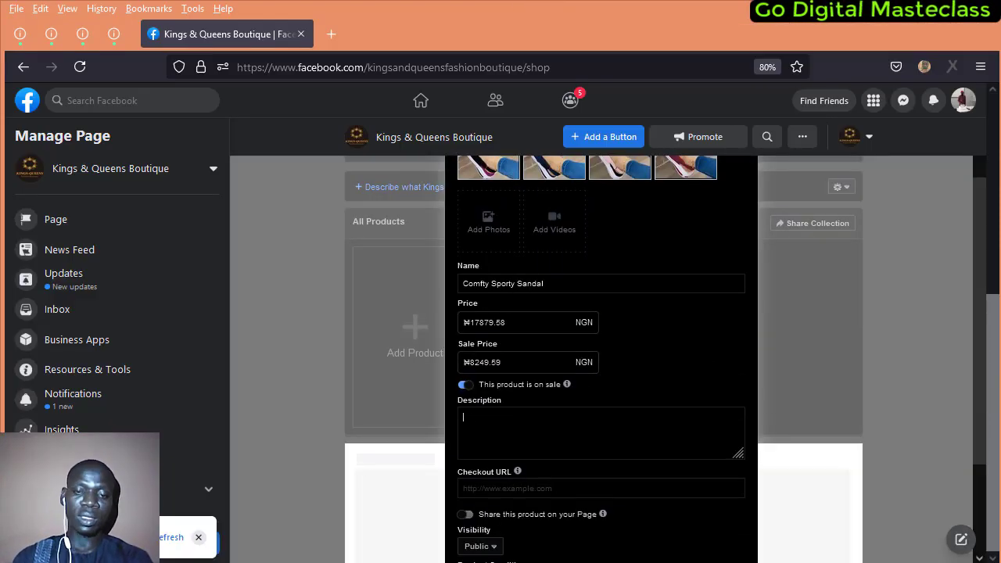
pyautogui.write('Size: 39')
pyautogui.write(', 40, 41, 42 an')
pyautogui.write('d 43')
# Set the sandal's checkout URL to godigitalmasterclass.com and save the product.
pyautogui.write('godigitalmasterclass.com')
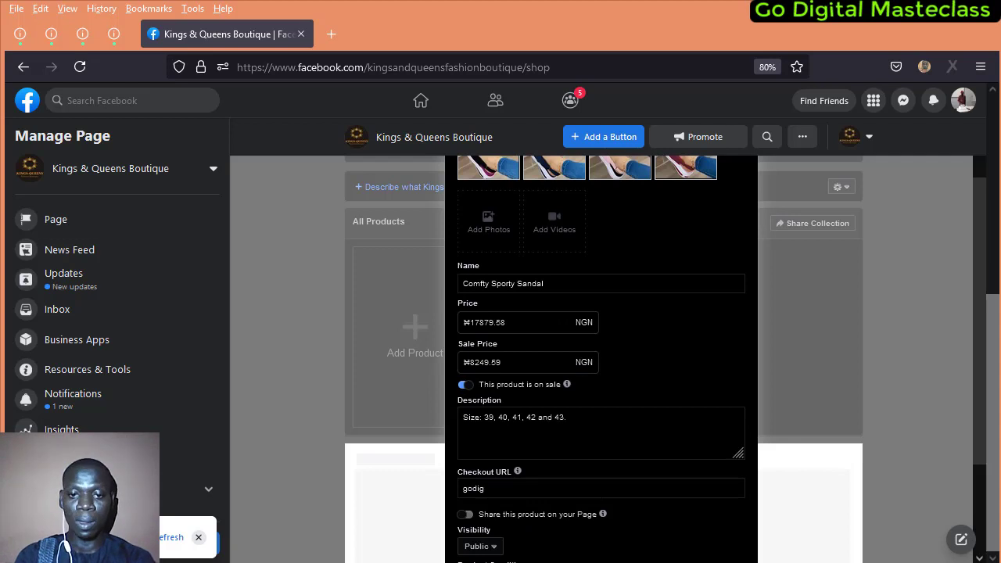
pyautogui.scroll(-2, 600, 352)
pyautogui.click(720, 525)
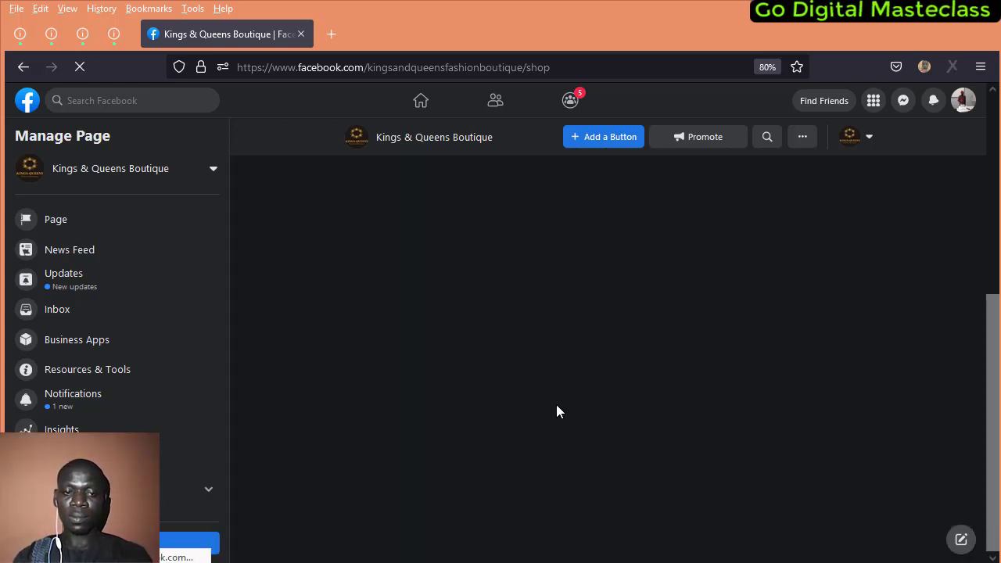